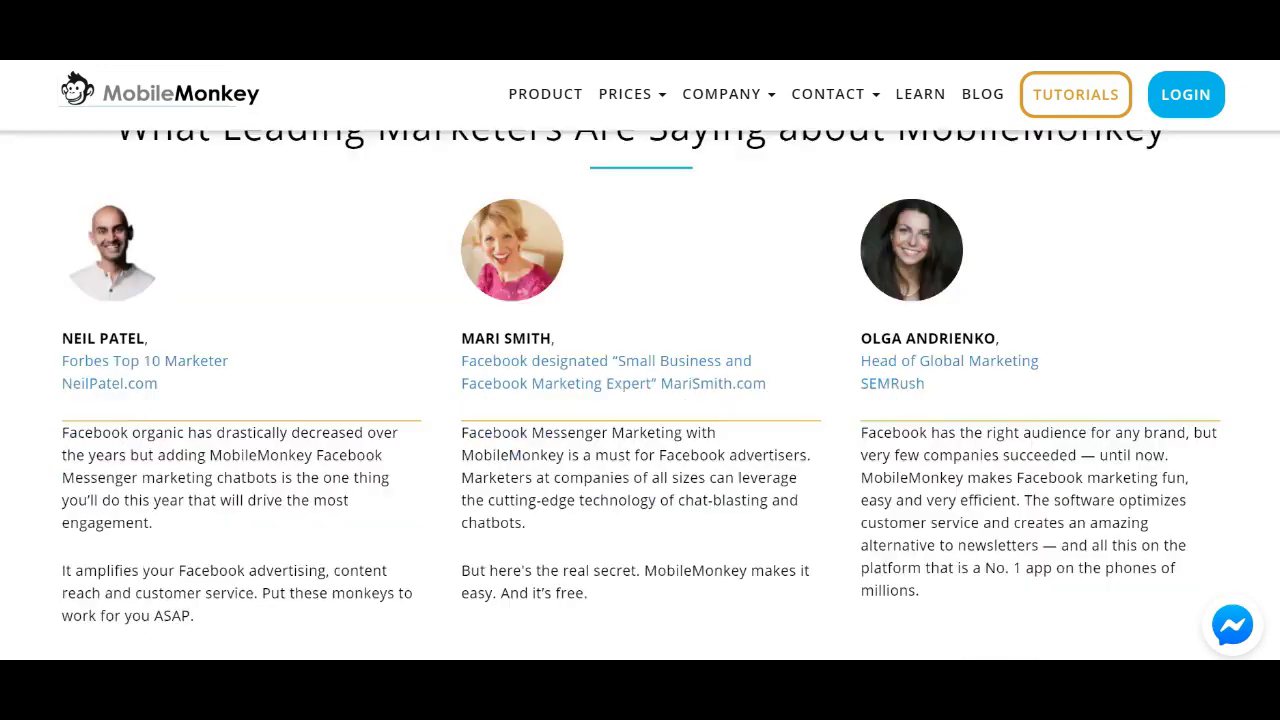
Step: Read the marketer testimonials on the MobileMonkey home page
{"action": "scroll", "coordinate": [640, 395], "scroll_direction": "down", "scroll_amount": 1}
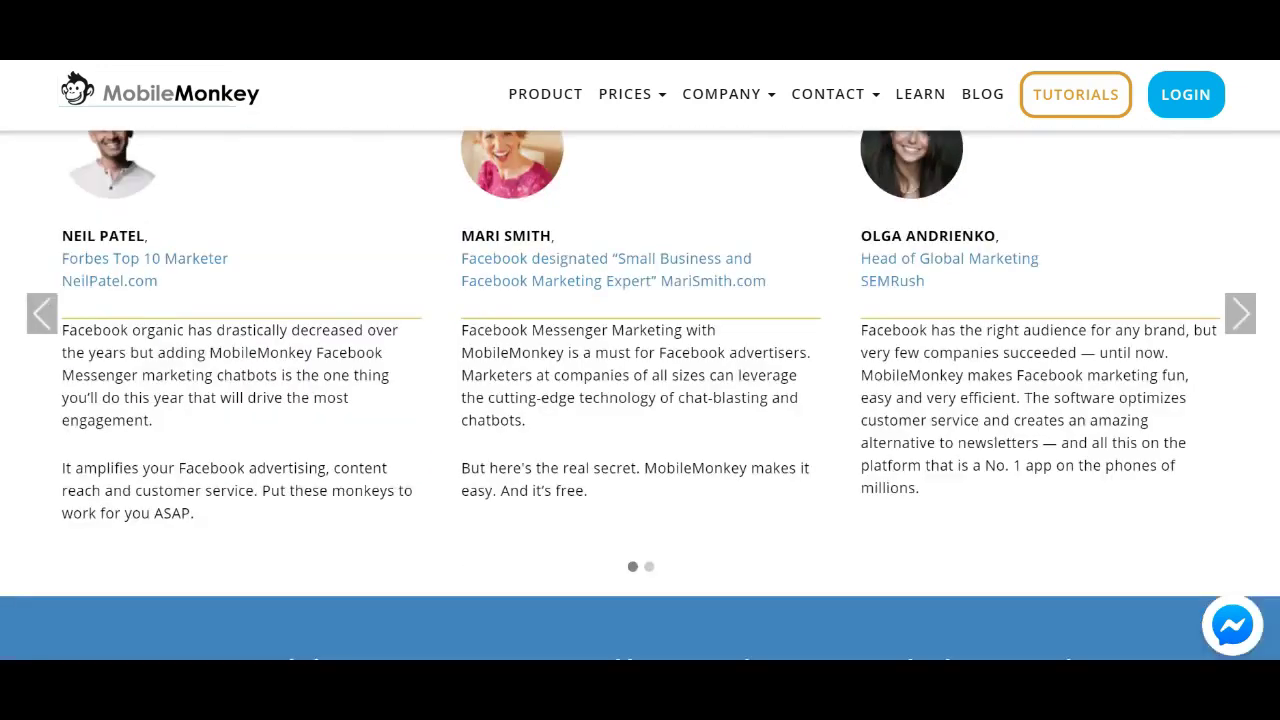
{"action": "scroll", "coordinate": [640, 395], "scroll_direction": "down", "scroll_amount": 1}
{"action": "scroll", "coordinate": [640, 395], "scroll_direction": "down", "scroll_amount": 1}
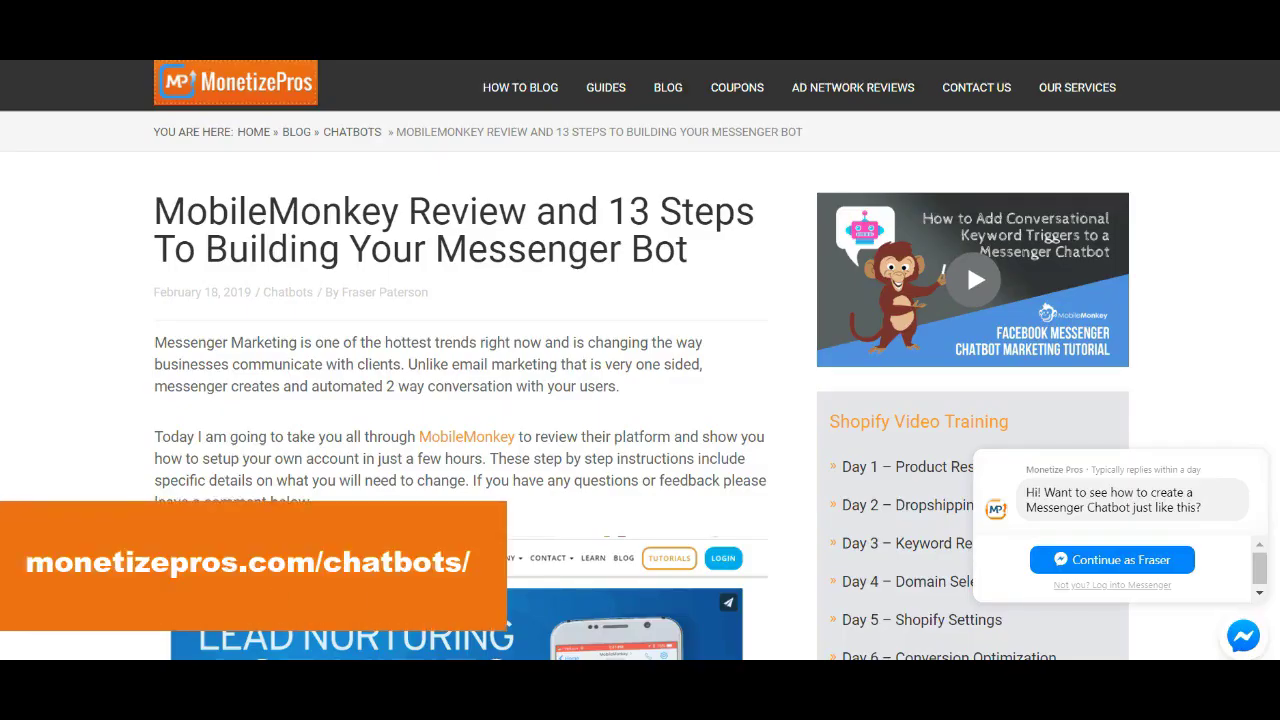
Step: Look through the MonetizePros article on MobileMonkey, from its introduction and quick navigation to the sections on bot uses and audience
{"action": "scroll", "coordinate": [640, 360], "scroll_direction": "down", "scroll_amount": 1}
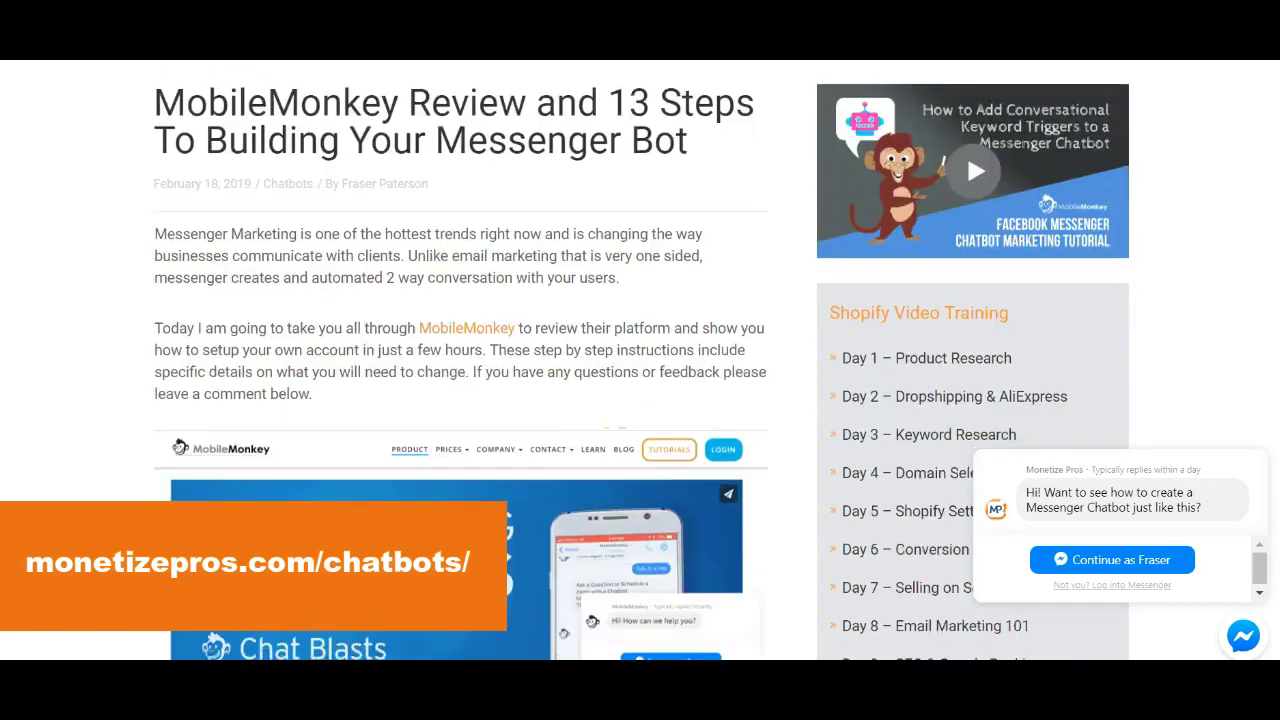
{"action": "scroll", "coordinate": [640, 360], "scroll_direction": "down", "scroll_amount": 2}
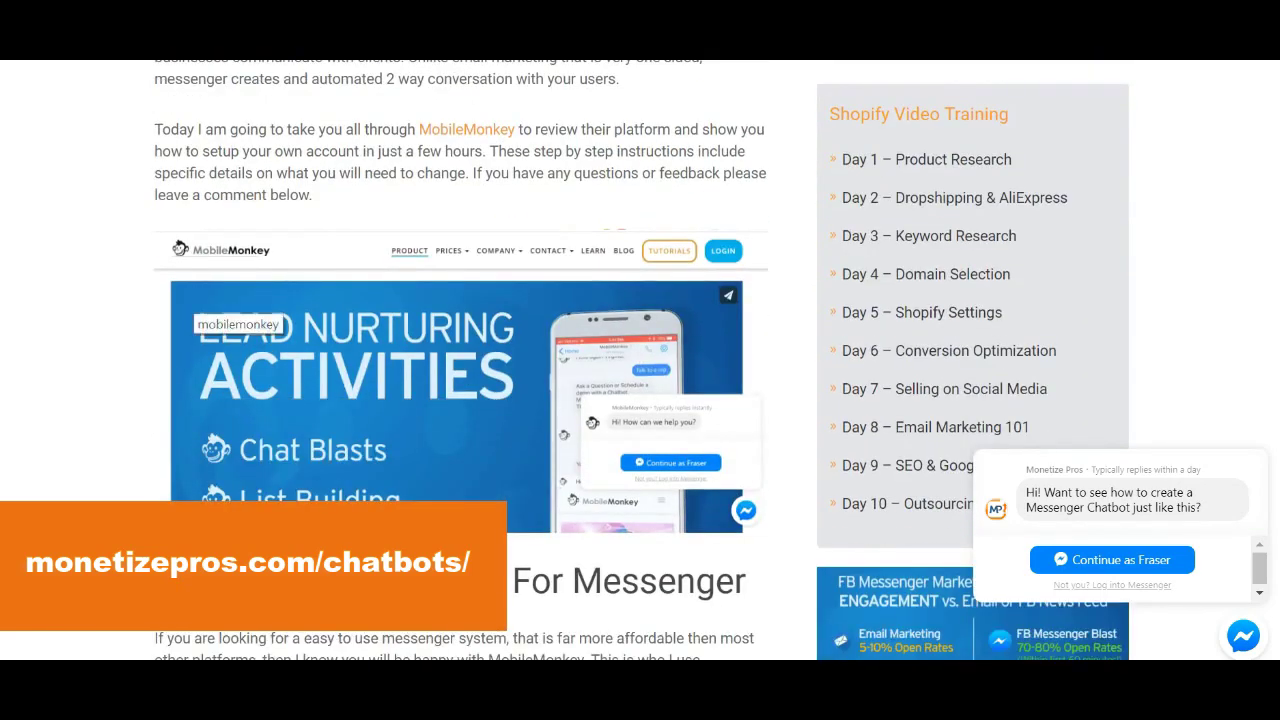
{"action": "scroll", "coordinate": [640, 360], "scroll_direction": "down", "scroll_amount": 4}
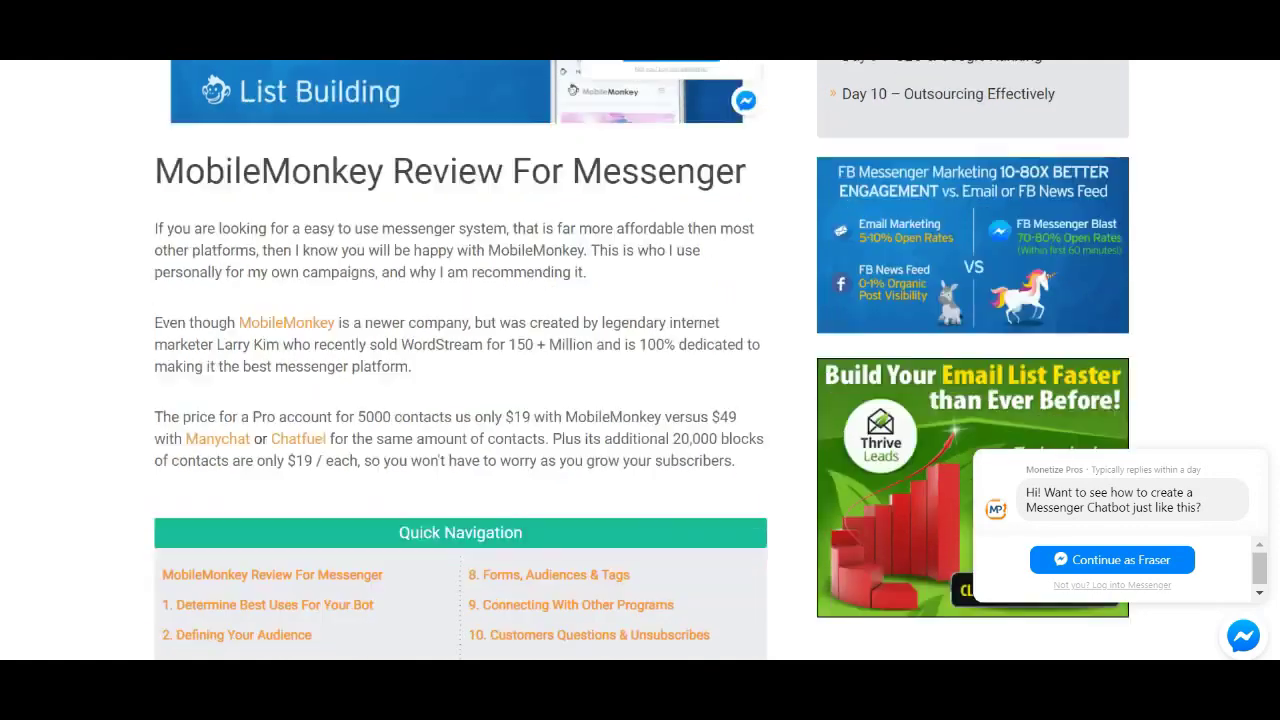
{"action": "scroll", "coordinate": [640, 360], "scroll_direction": "down", "scroll_amount": 2}
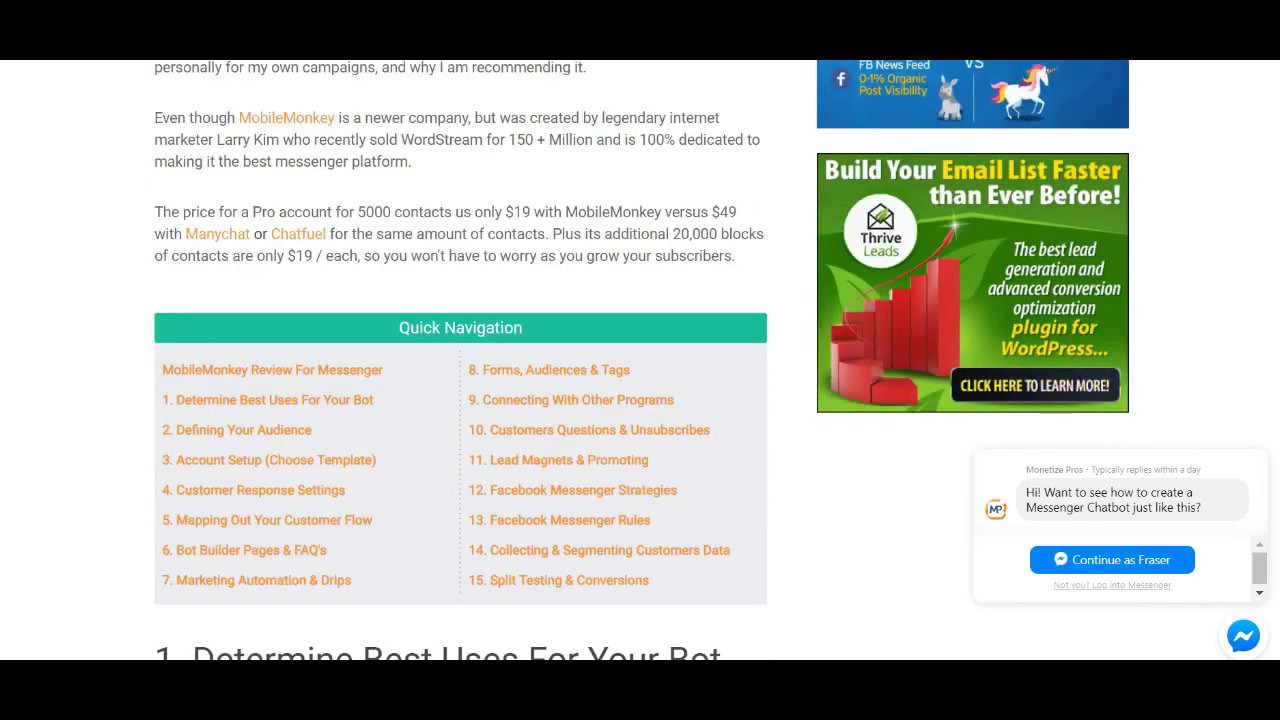
{"action": "scroll", "coordinate": [640, 360], "scroll_direction": "down", "scroll_amount": 1}
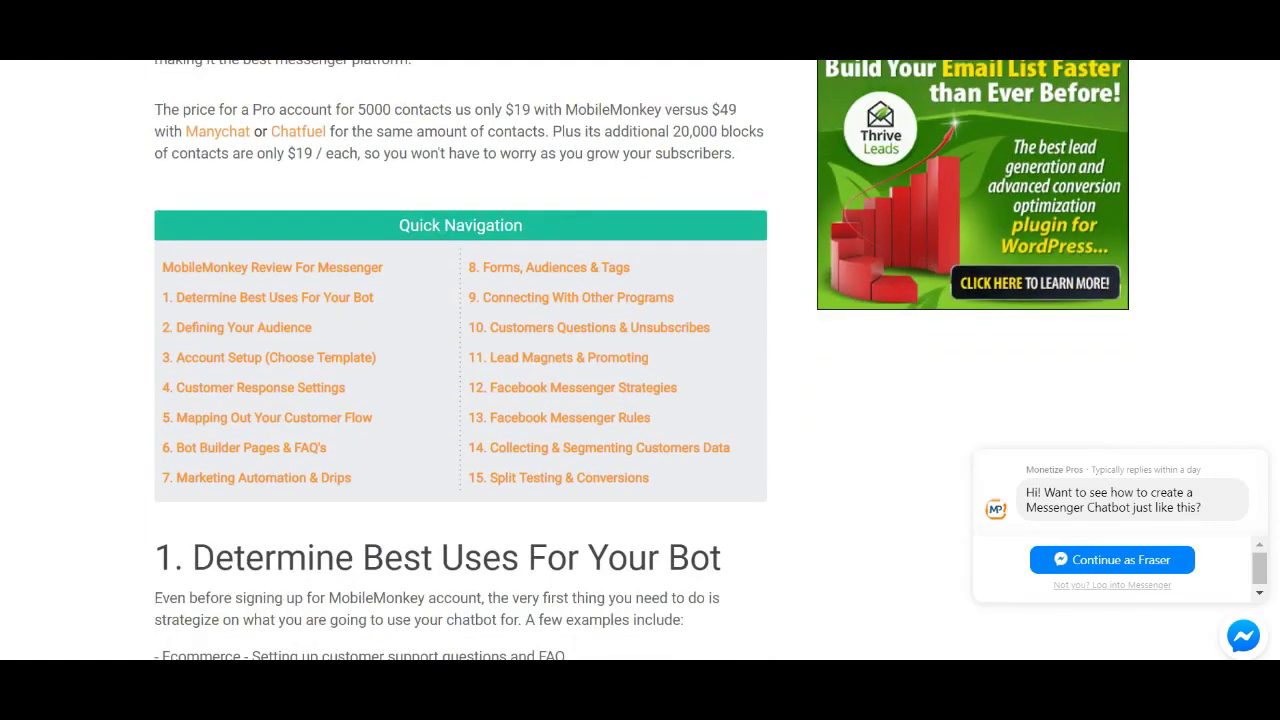
{"action": "scroll", "coordinate": [267, 315], "scroll_direction": "down", "scroll_amount": 1}
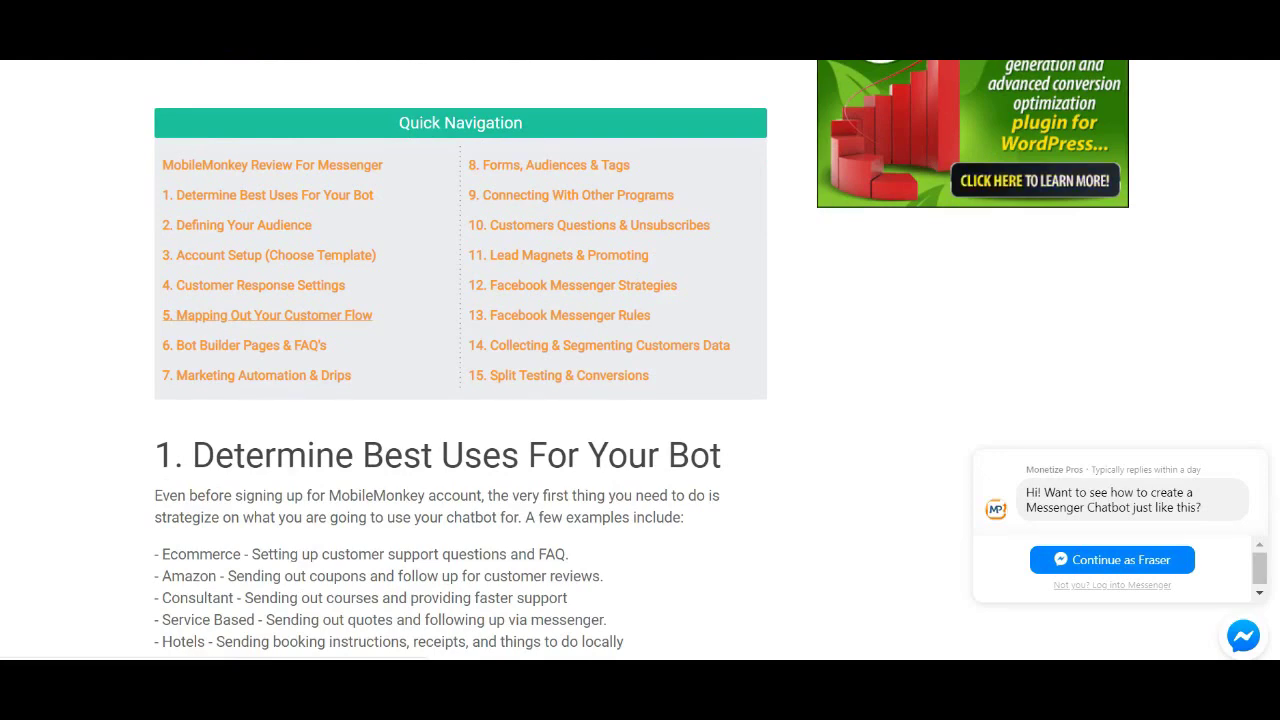
{"action": "scroll", "coordinate": [640, 360], "scroll_direction": "down", "scroll_amount": 2}
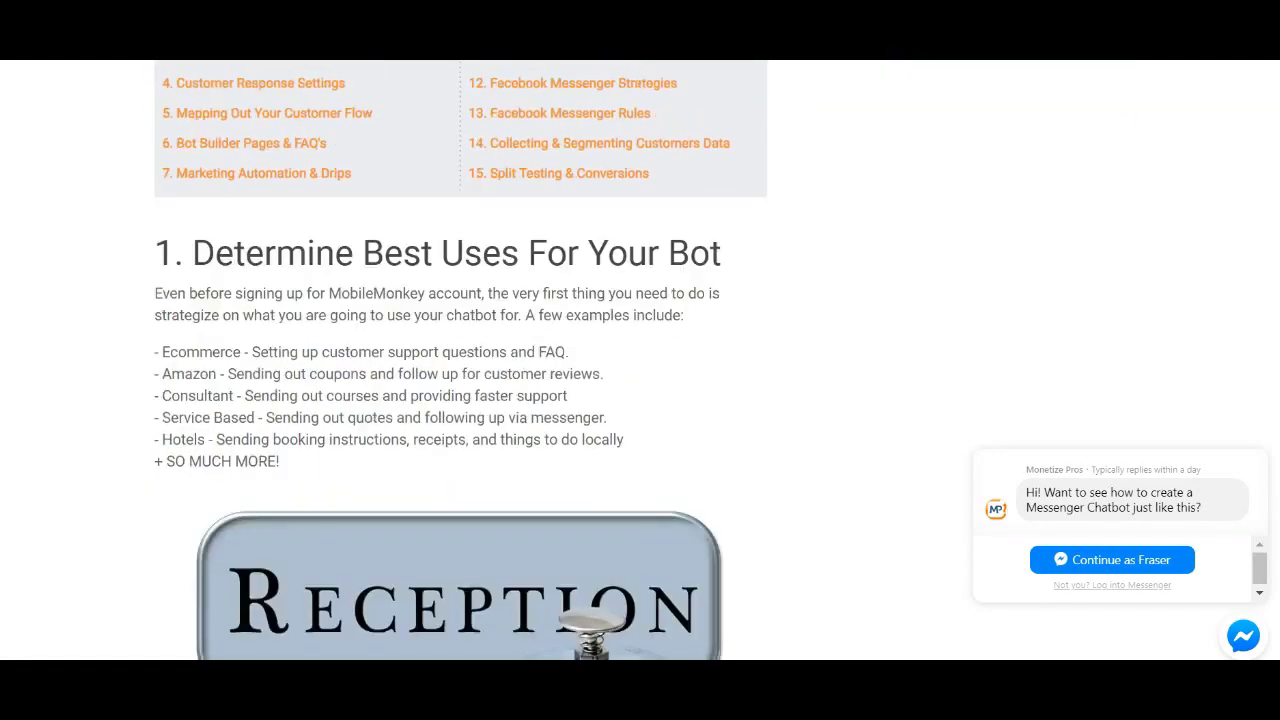
{"action": "scroll", "coordinate": [447, 360], "scroll_direction": "down", "scroll_amount": 5}
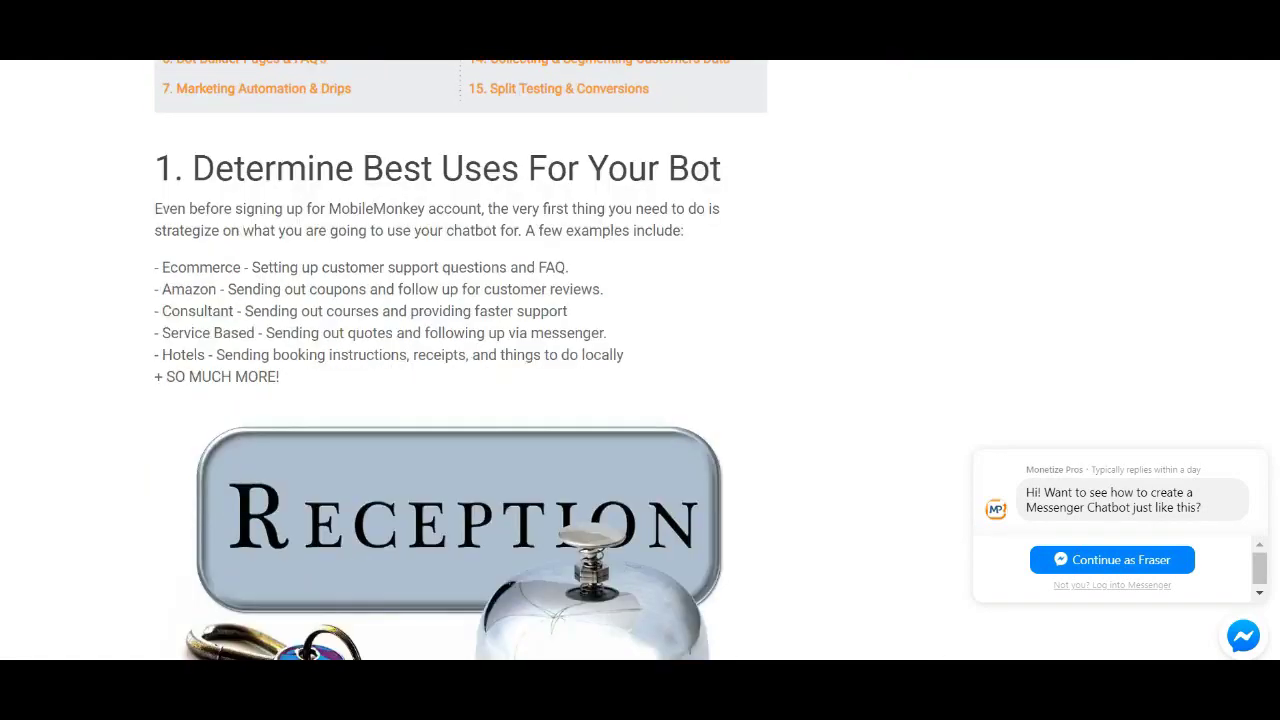
{"action": "scroll", "coordinate": [461, 360], "scroll_direction": "down", "scroll_amount": 2}
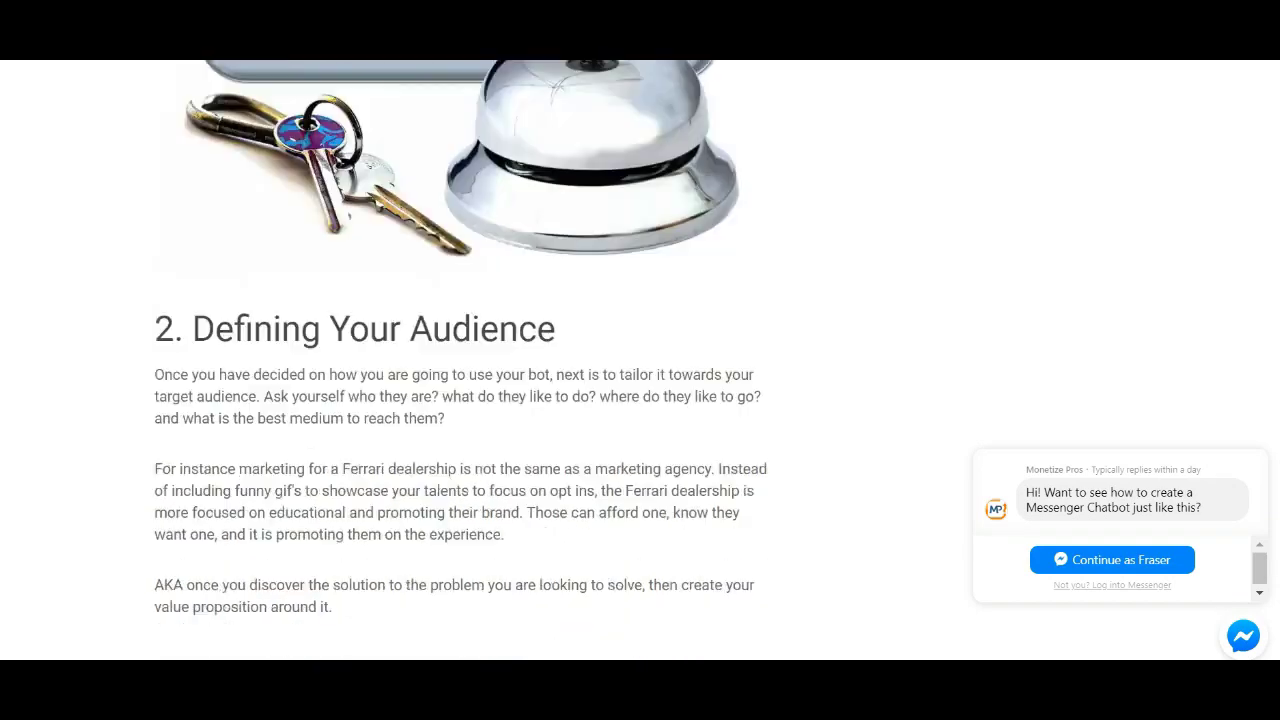
{"action": "scroll", "coordinate": [461, 360], "scroll_direction": "down", "scroll_amount": 2}
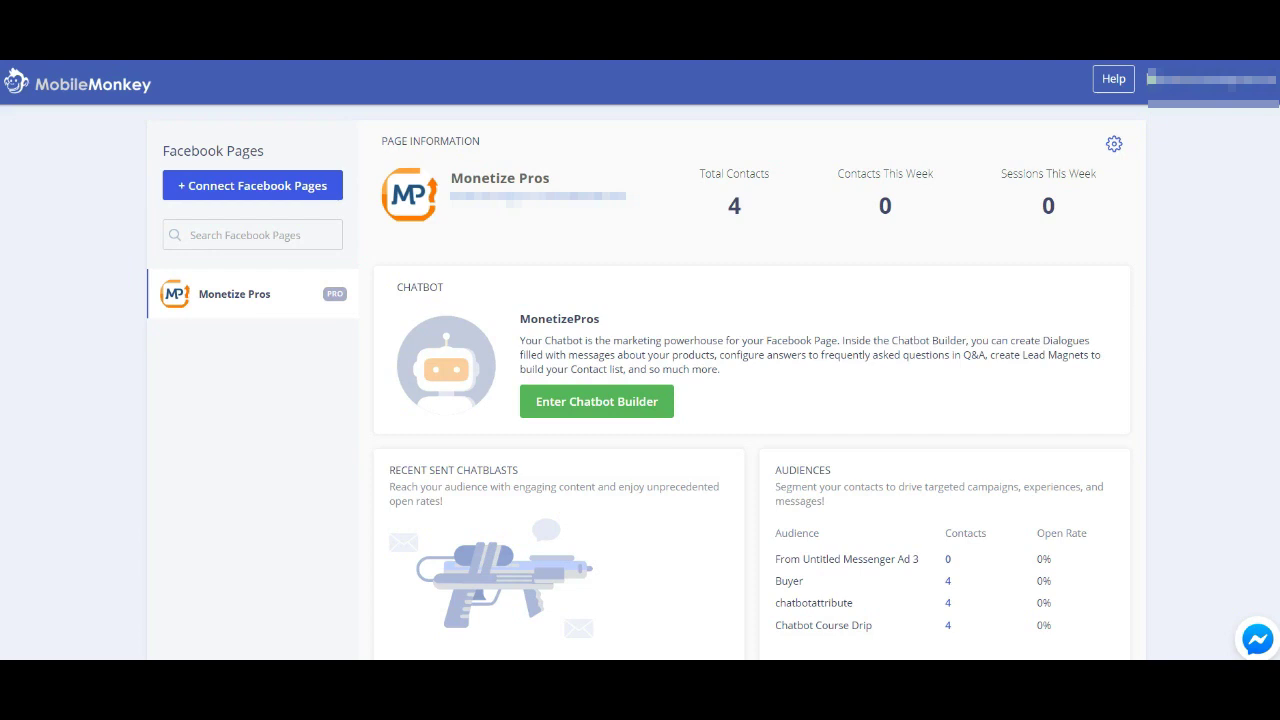
Step: Review the Monetize Pros page overview in MobileMonkey, including its chatbot, chat blast, audience and Messenger ad sections
{"action": "scroll", "coordinate": [640, 400], "scroll_direction": "down", "scroll_amount": 1}
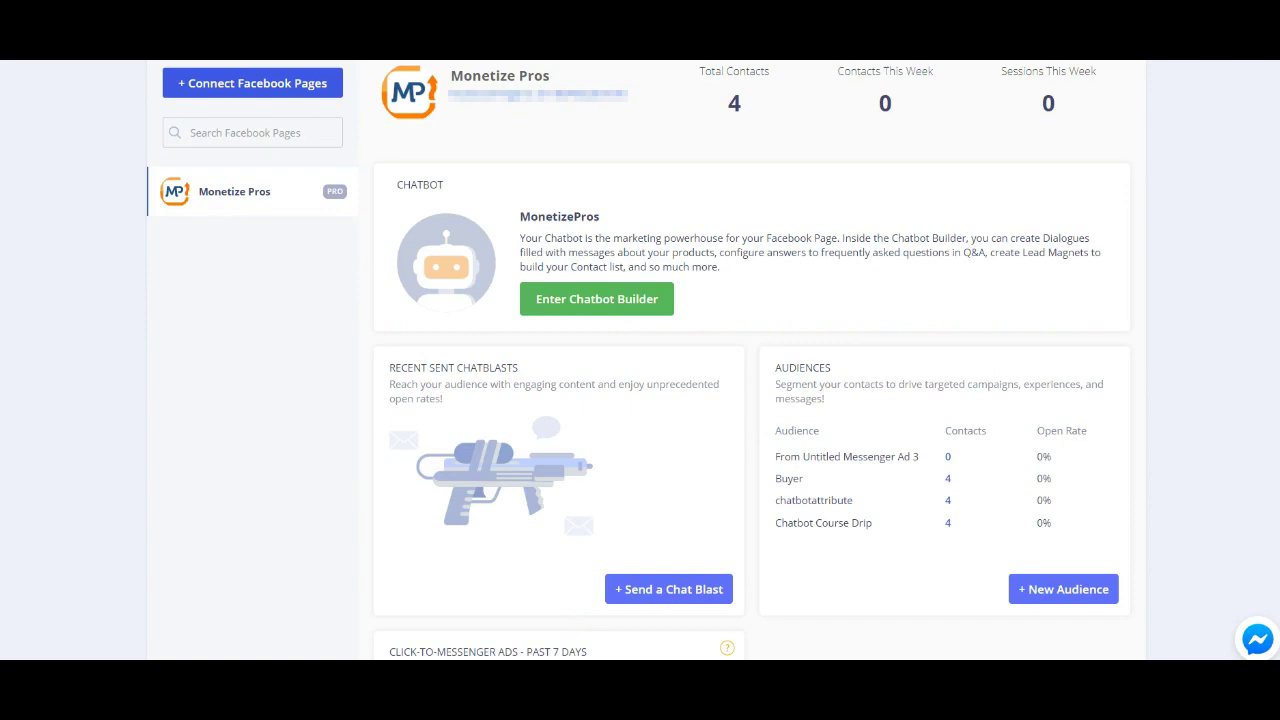
{"action": "scroll", "coordinate": [640, 360], "scroll_direction": "down", "scroll_amount": 1}
{"action": "scroll", "coordinate": [640, 360], "scroll_direction": "down", "scroll_amount": 1}
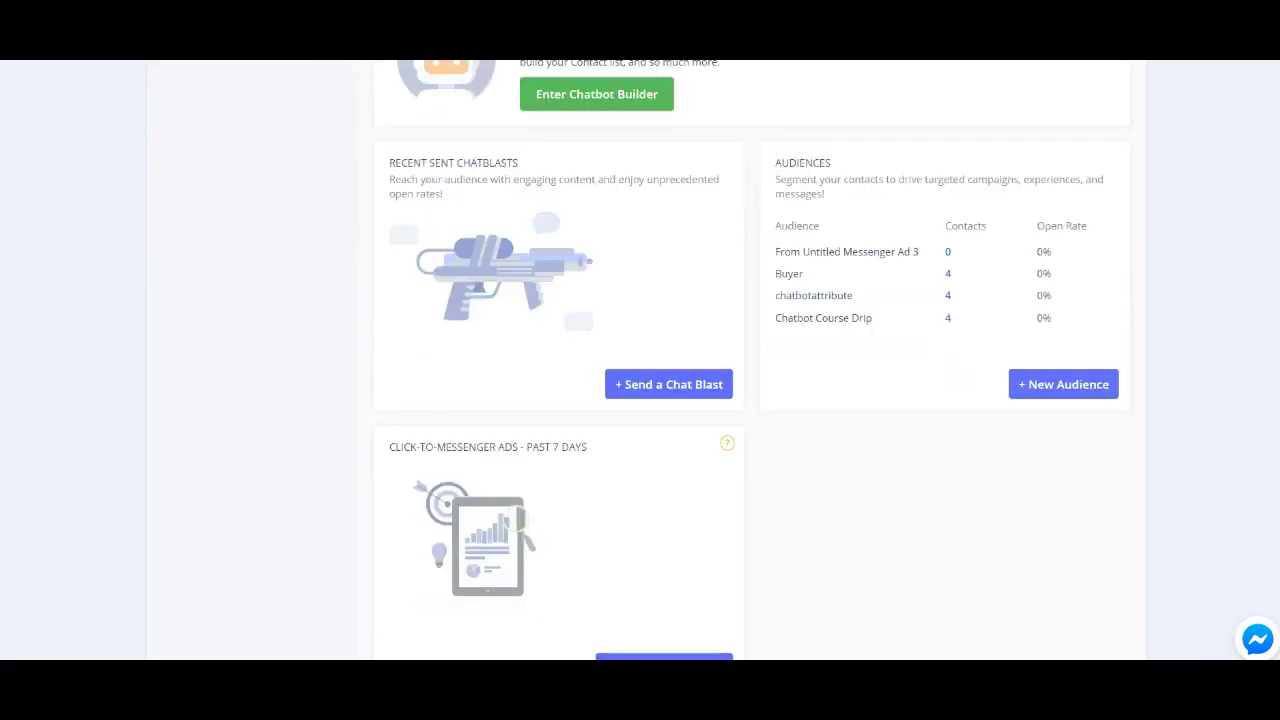
{"action": "scroll", "coordinate": [640, 360], "scroll_direction": "down", "scroll_amount": 1}
{"action": "scroll", "coordinate": [640, 360], "scroll_direction": "up", "scroll_amount": 2}
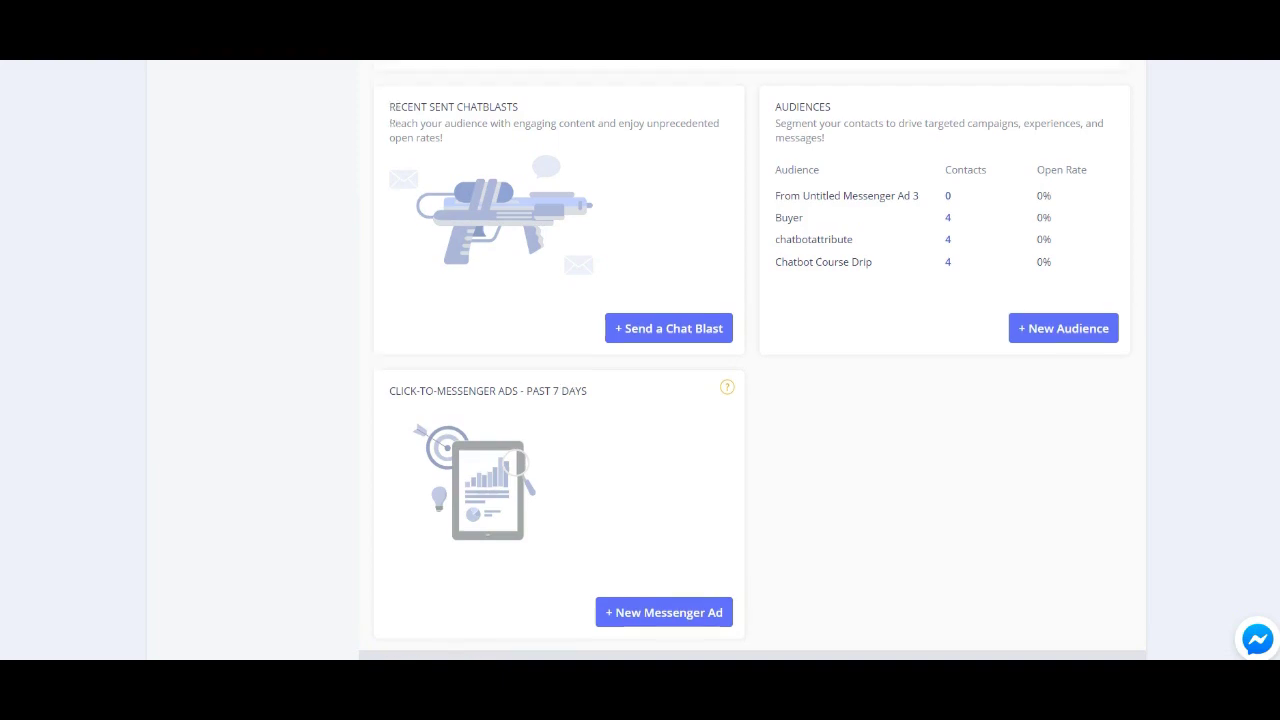
{"action": "scroll", "coordinate": [575, 596], "scroll_direction": "up", "scroll_amount": 1}
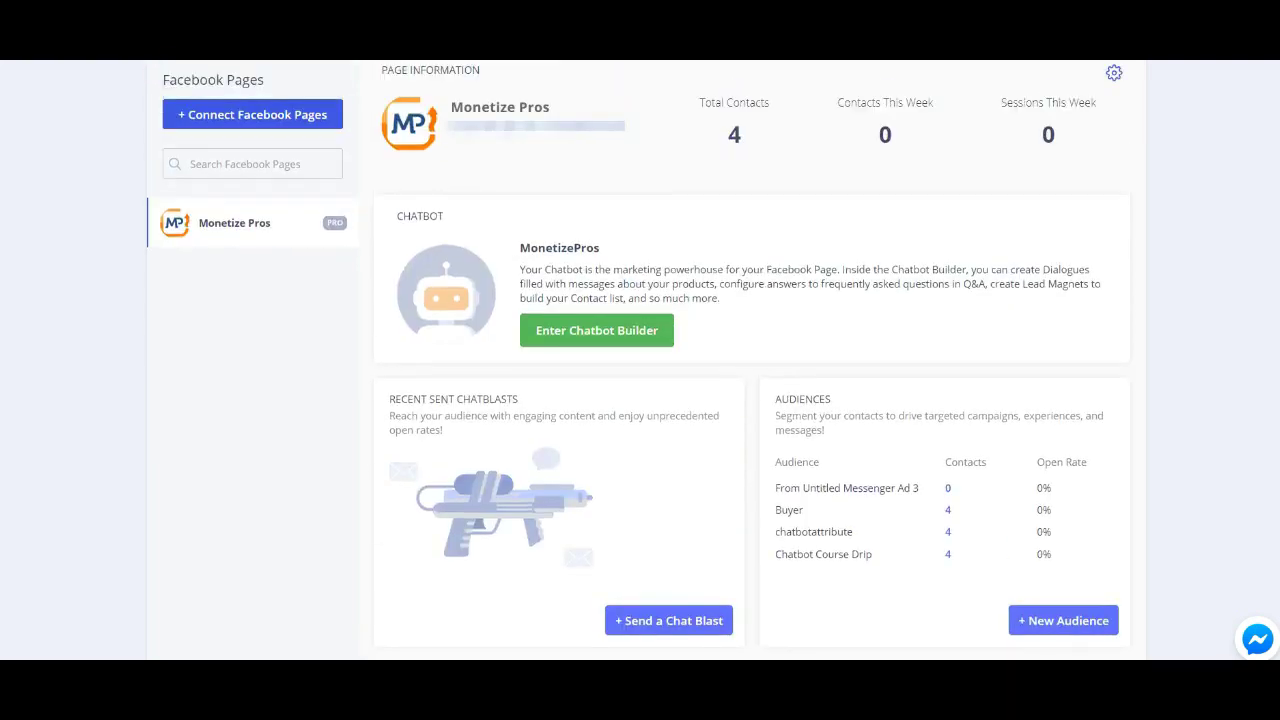
{"action": "scroll", "coordinate": [575, 596], "scroll_direction": "up", "scroll_amount": 1}
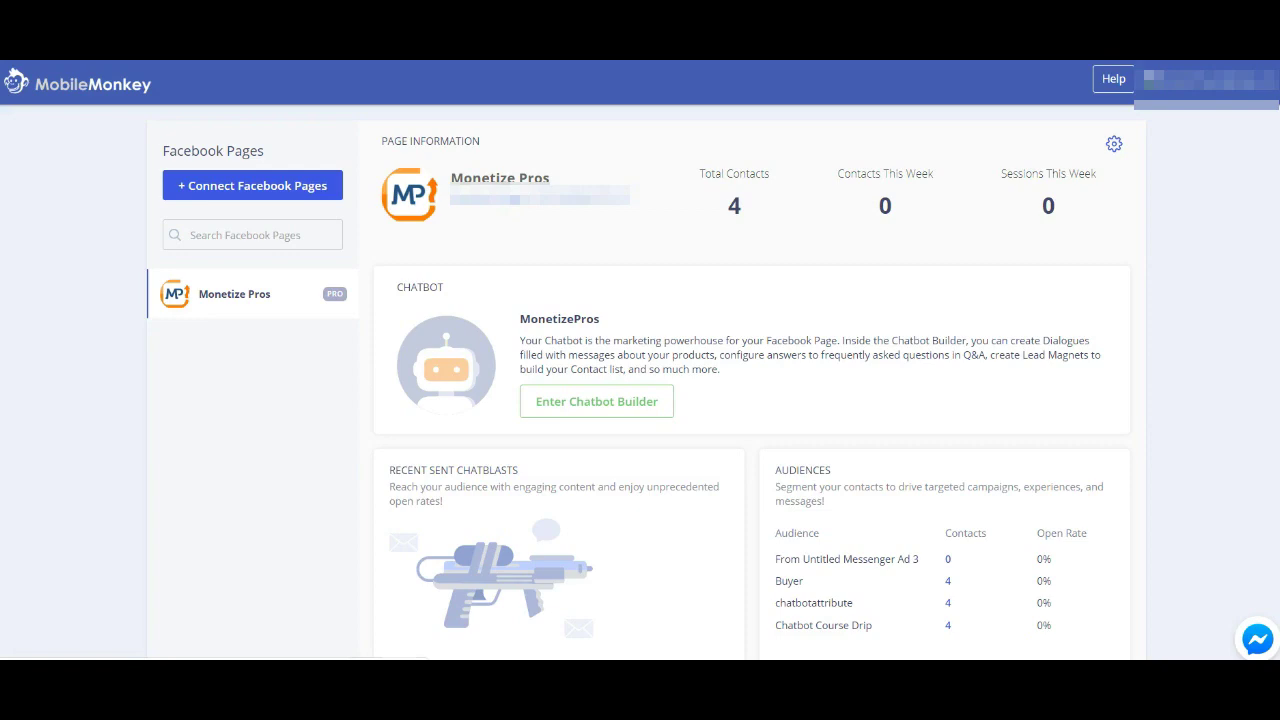
Step: Enter the chatbot builder for Monetize Pros and view the Default Dialogue and the Main Menu
{"action": "left_click", "coordinate": [596, 401]}
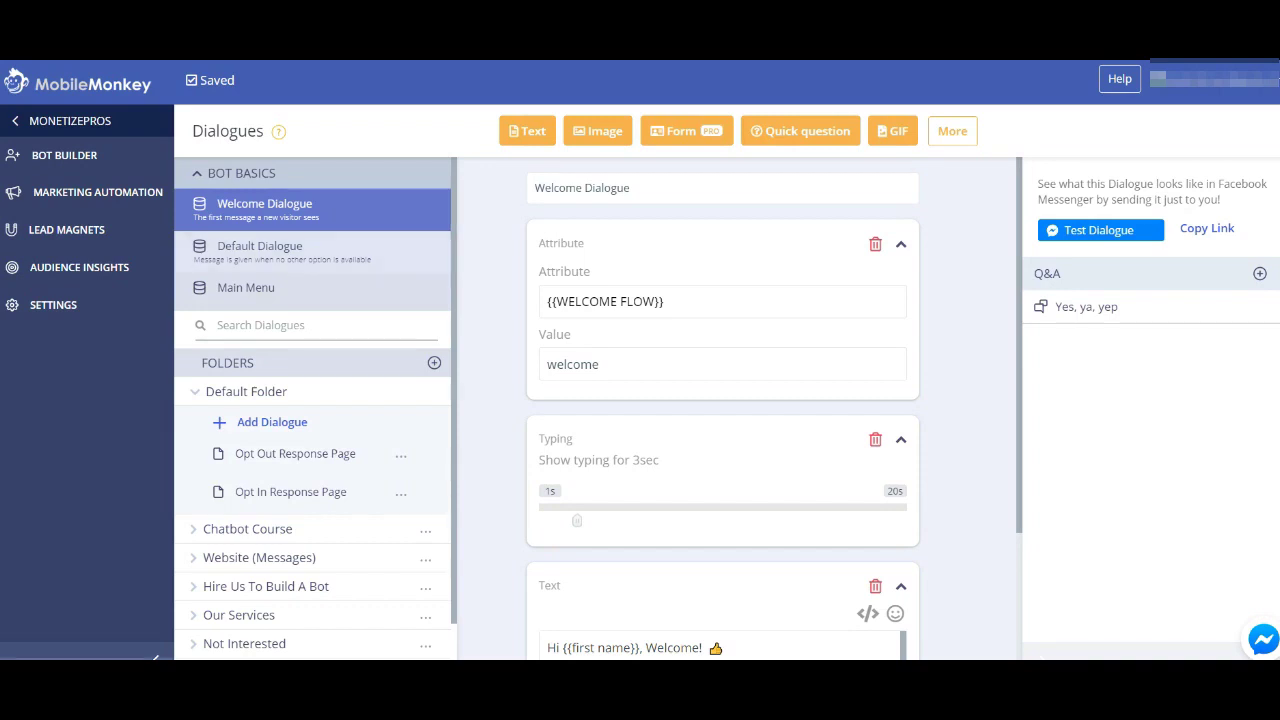
{"action": "left_click", "coordinate": [260, 247]}
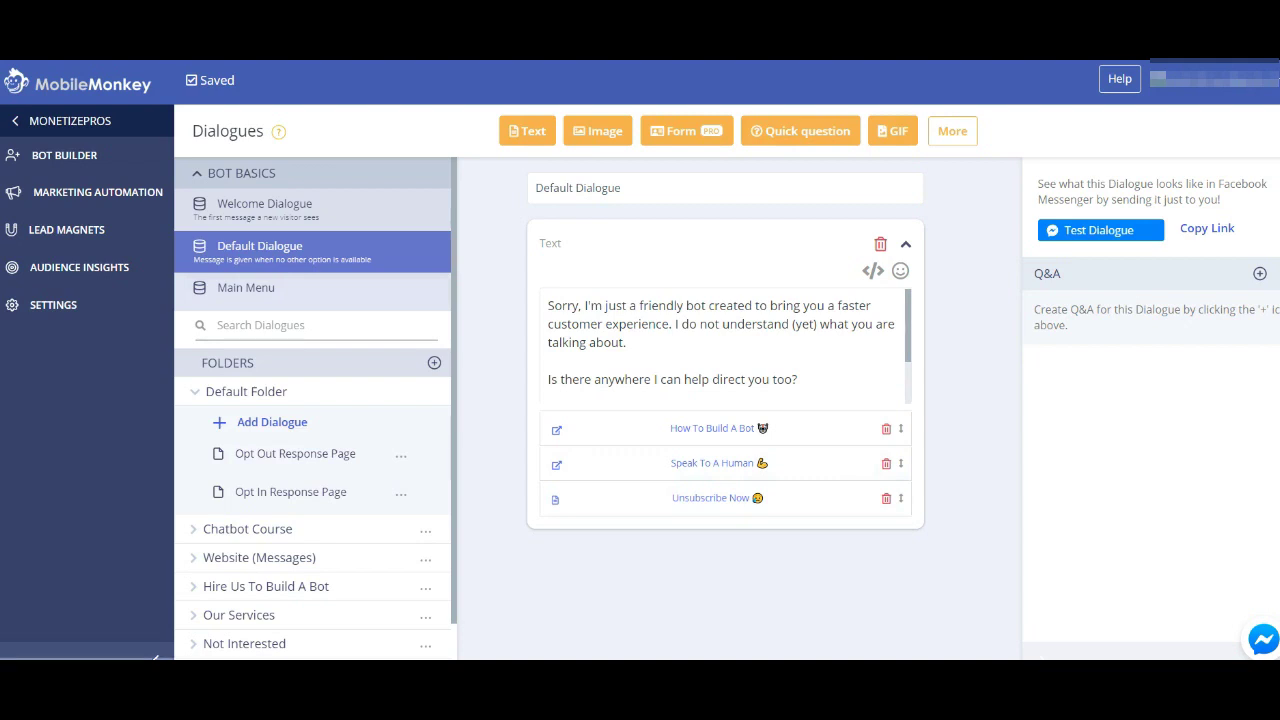
{"action": "left_click", "coordinate": [246, 288]}
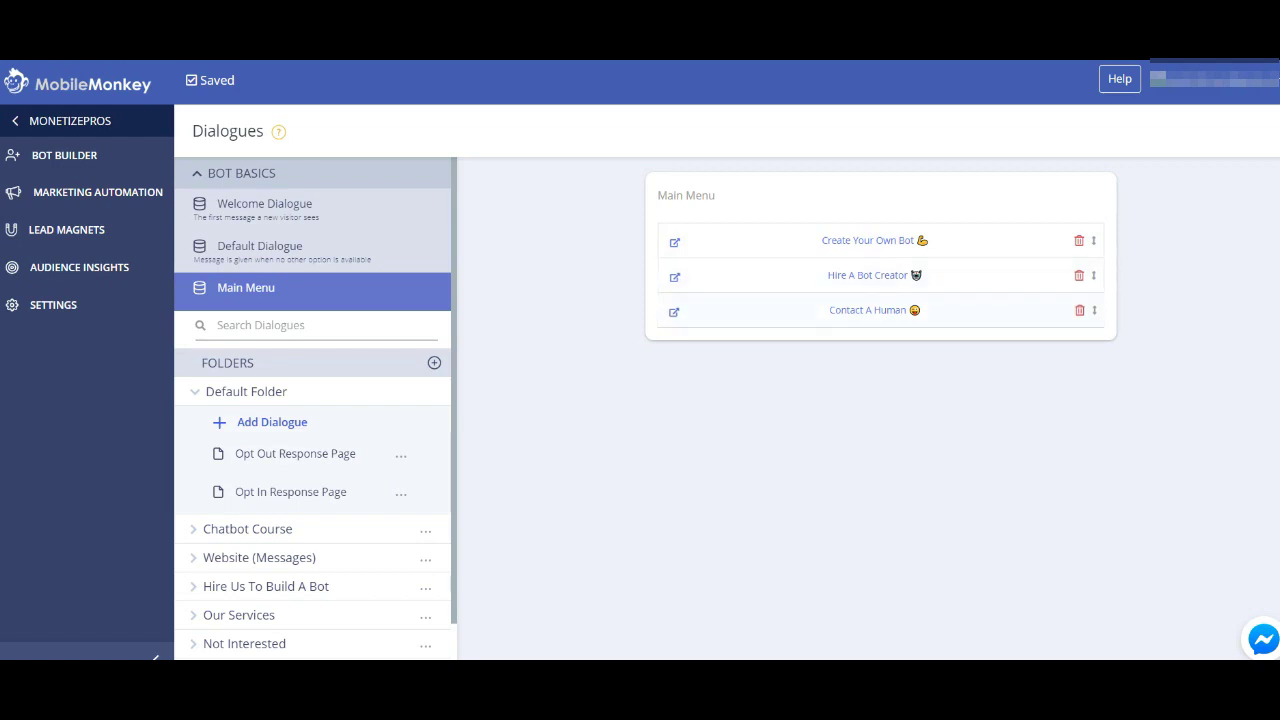
Step: Expand the Chatbot Course, Website (Messages) and Our Services folders to examine the dialogues inside them
{"action": "scroll", "coordinate": [300, 453], "scroll_direction": "down", "scroll_amount": 1}
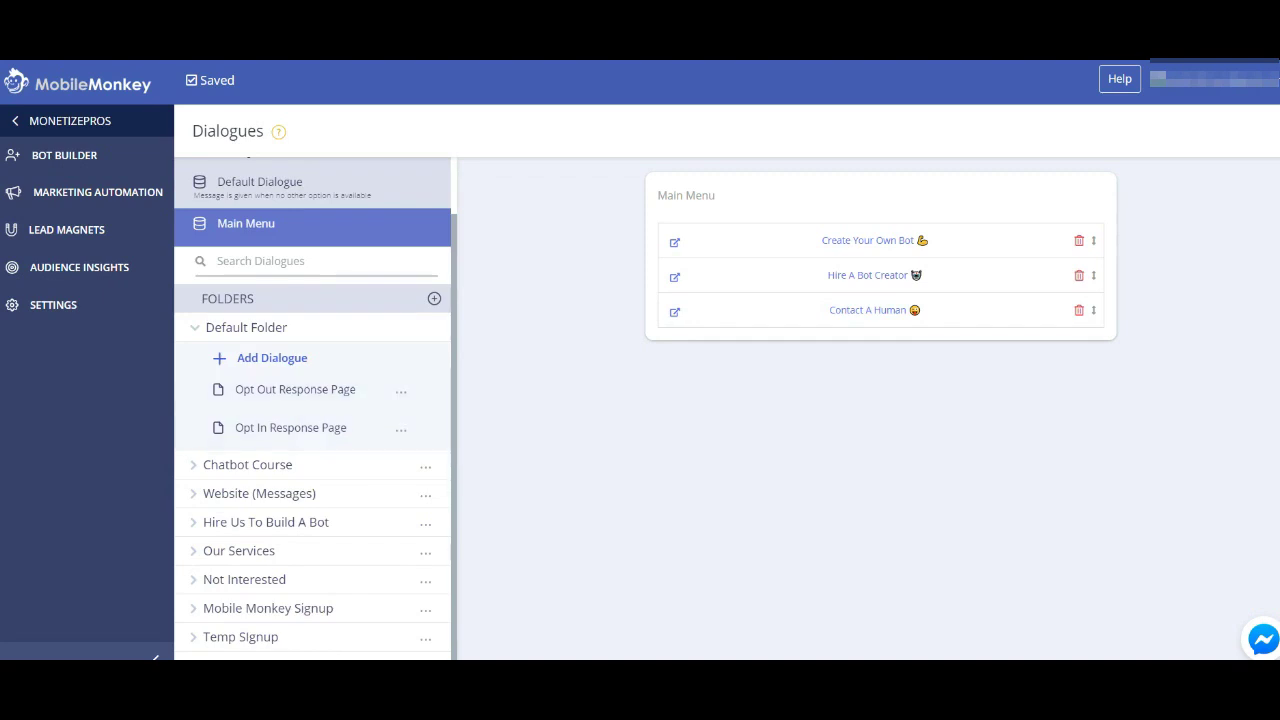
{"action": "left_click", "coordinate": [247, 464]}
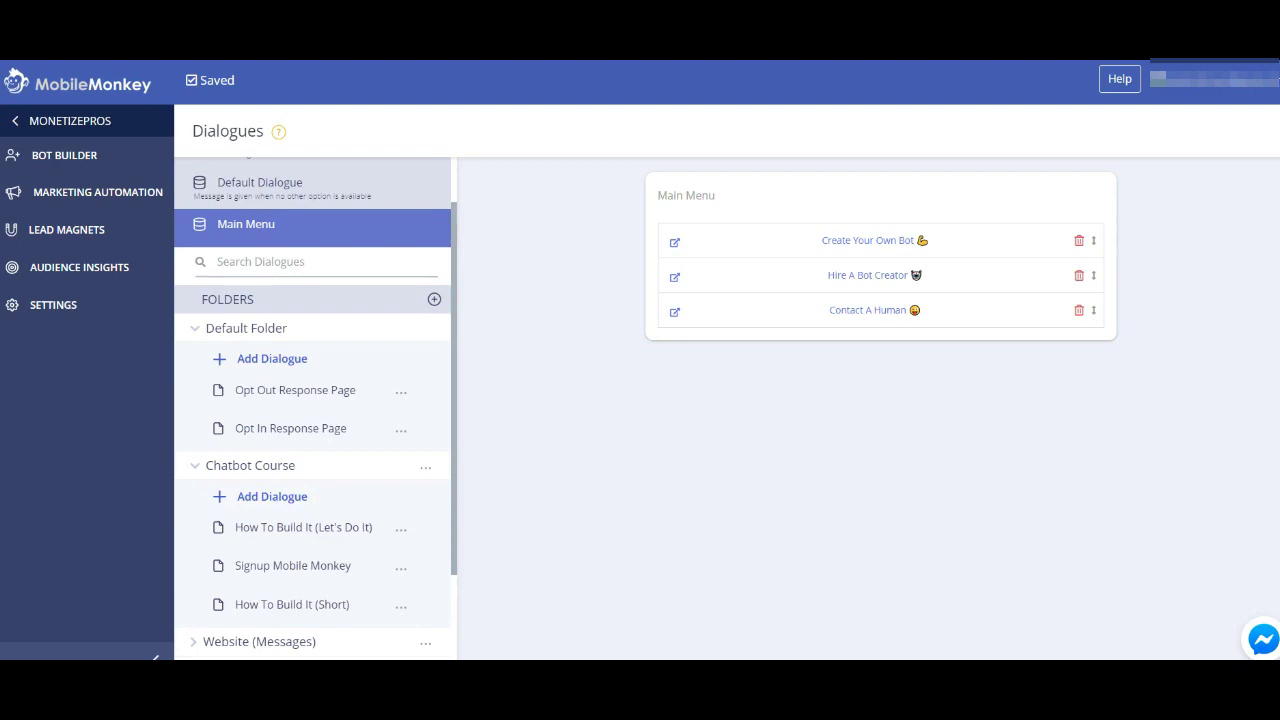
{"action": "scroll", "coordinate": [300, 450], "scroll_direction": "down", "scroll_amount": 2}
{"action": "left_click", "coordinate": [259, 493]}
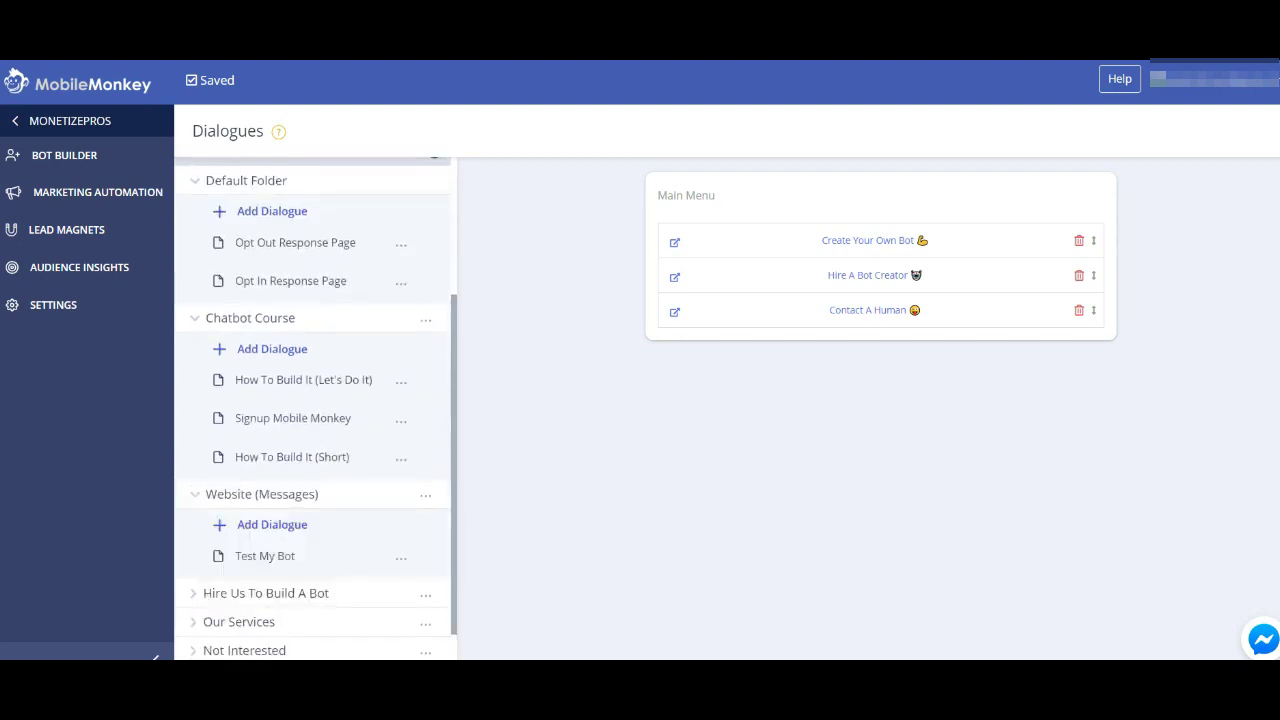
{"action": "scroll", "coordinate": [314, 408], "scroll_direction": "down", "scroll_amount": 1}
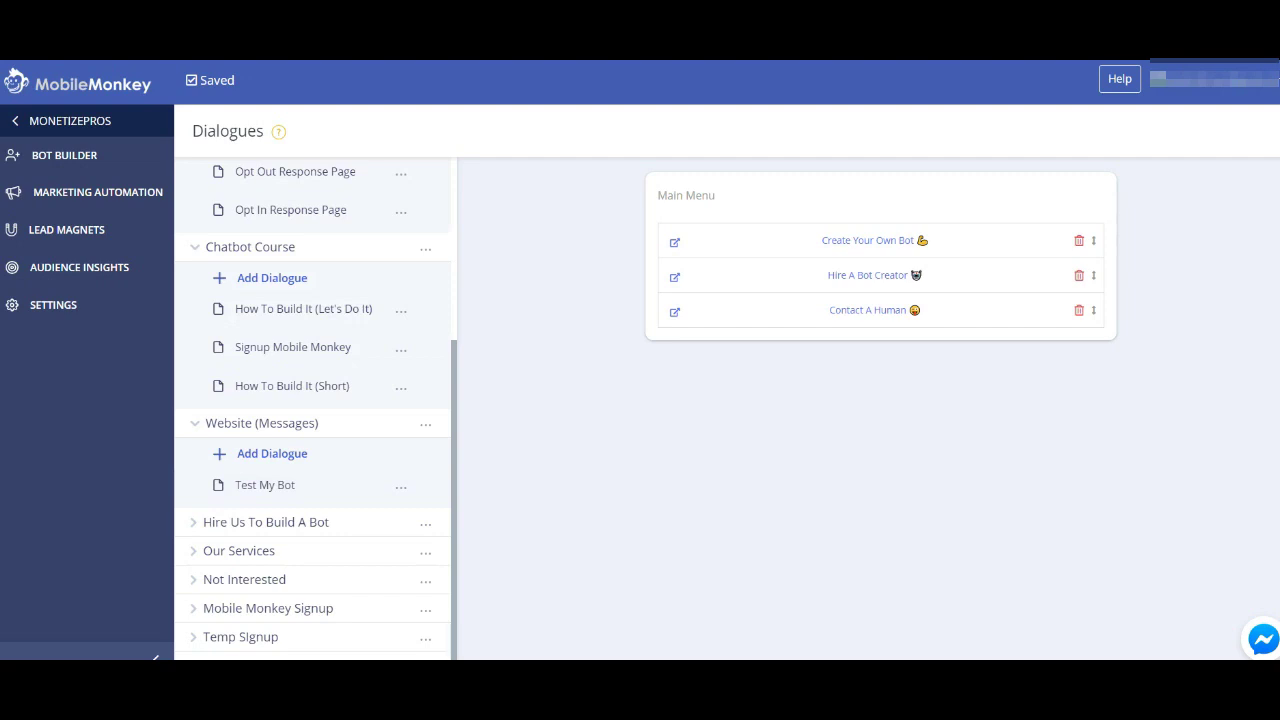
{"action": "left_click", "coordinate": [239, 551]}
{"action": "scroll", "coordinate": [300, 540], "scroll_direction": "down", "scroll_amount": 1}
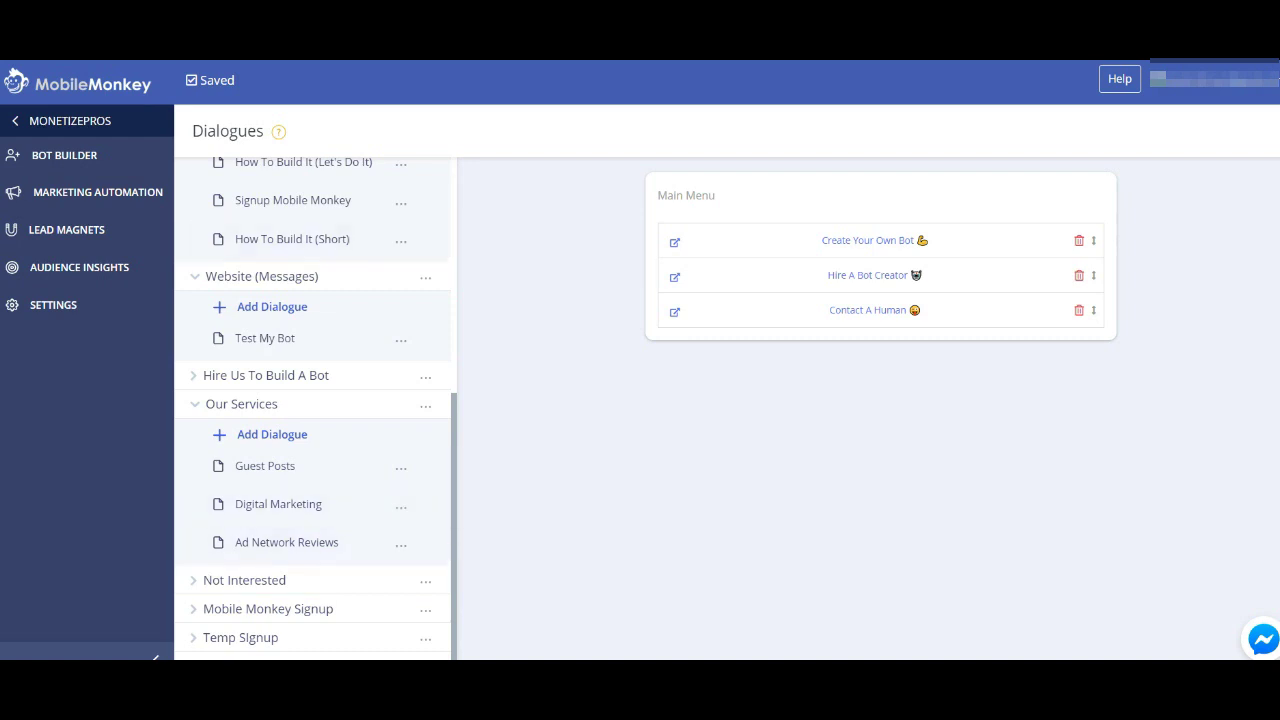
{"action": "scroll", "coordinate": [313, 410], "scroll_direction": "up", "scroll_amount": 5}
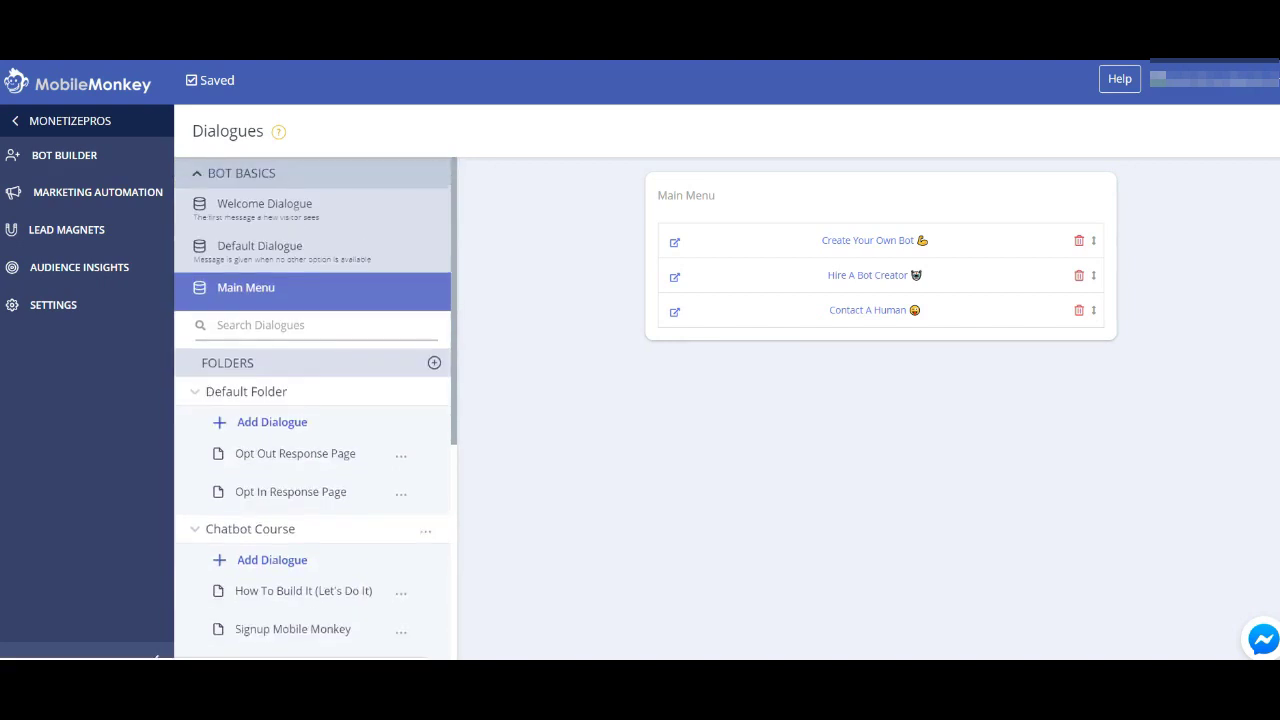
Step: Open the Bot Builder's Q&A section and examine the keyword triggers and the replies assigned to them
{"action": "left_click", "coordinate": [64, 155]}
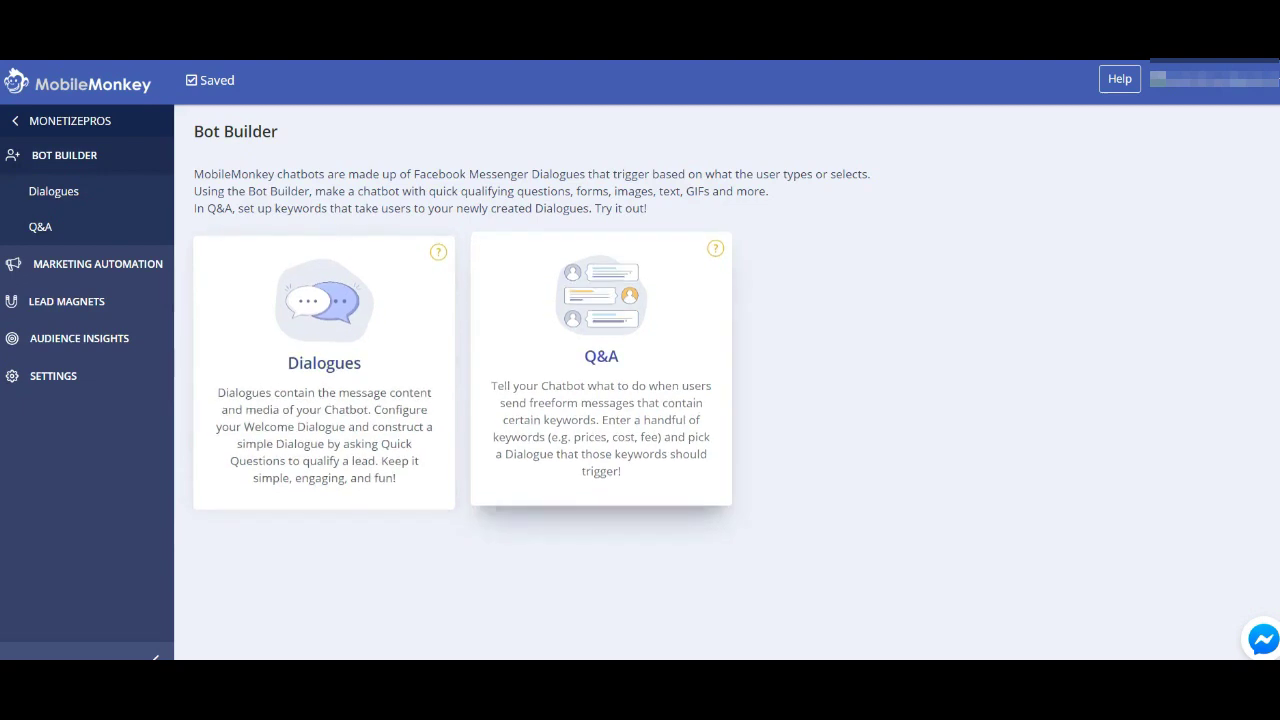
{"action": "left_click", "coordinate": [601, 356]}
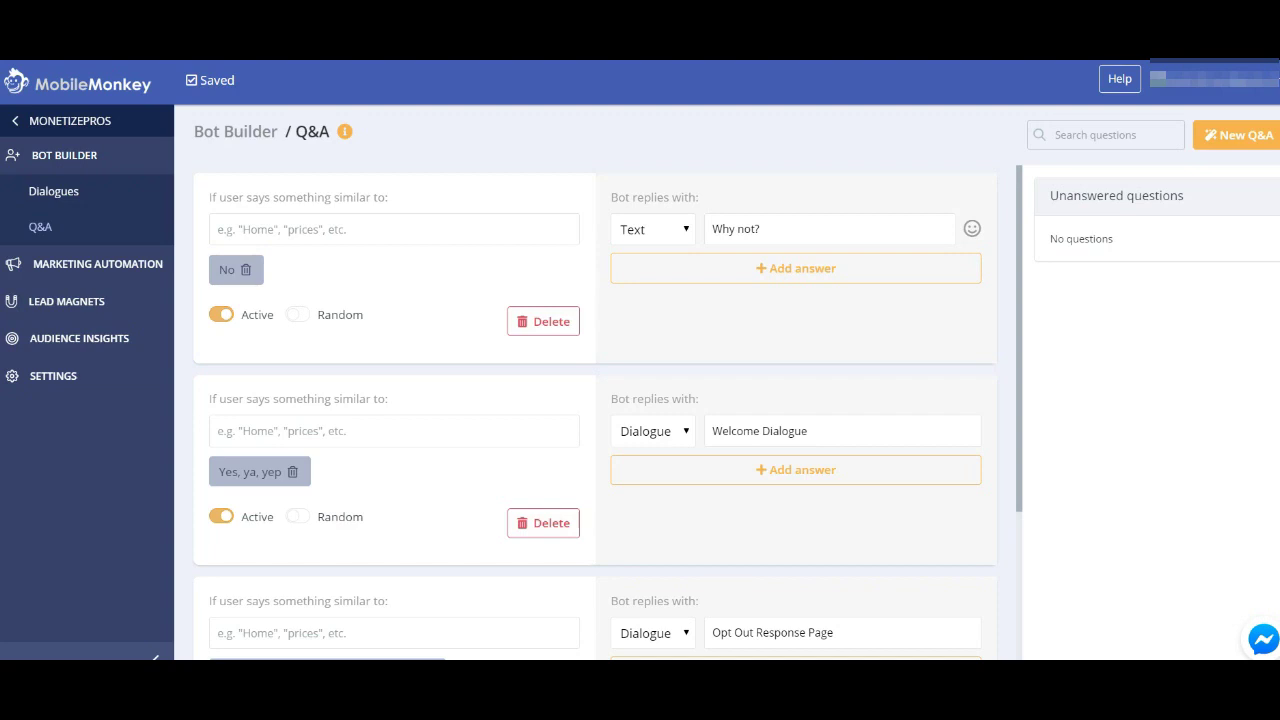
{"action": "scroll", "coordinate": [600, 400], "scroll_direction": "down", "scroll_amount": 1}
{"action": "scroll", "coordinate": [600, 400], "scroll_direction": "up", "scroll_amount": 1}
{"action": "scroll", "coordinate": [600, 410], "scroll_direction": "down", "scroll_amount": 1}
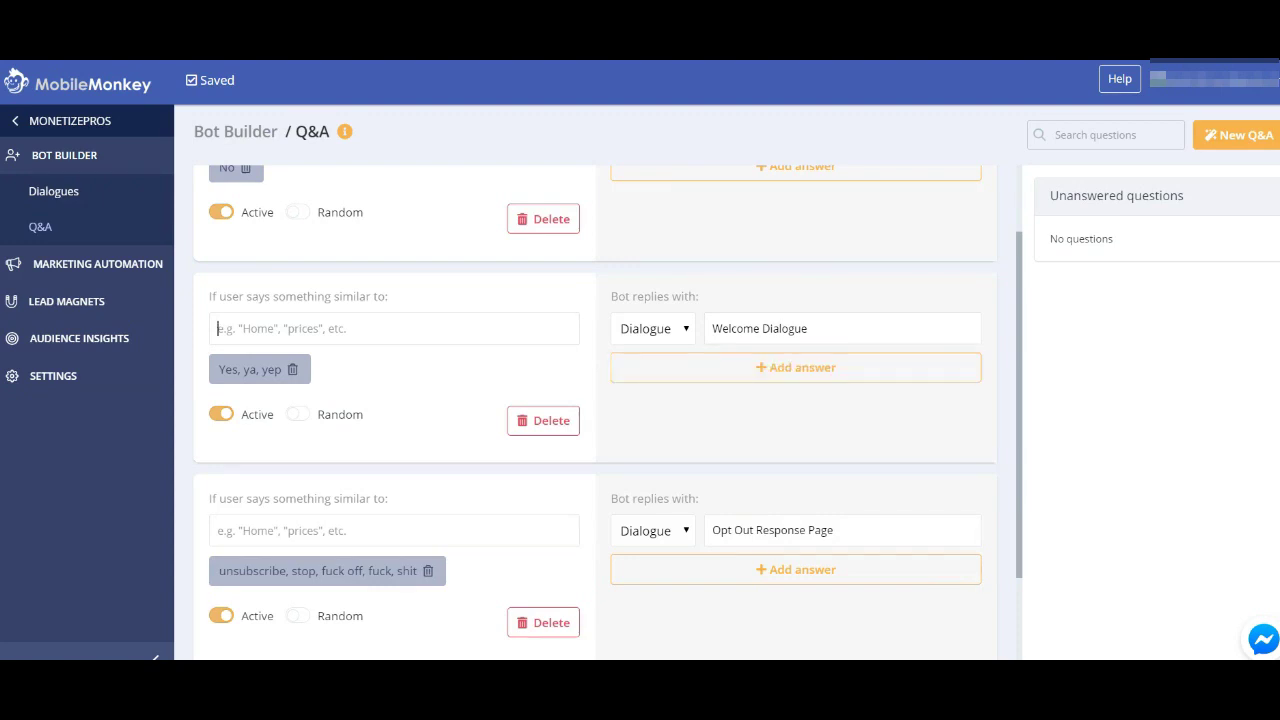
{"action": "left_click", "coordinate": [842, 328]}
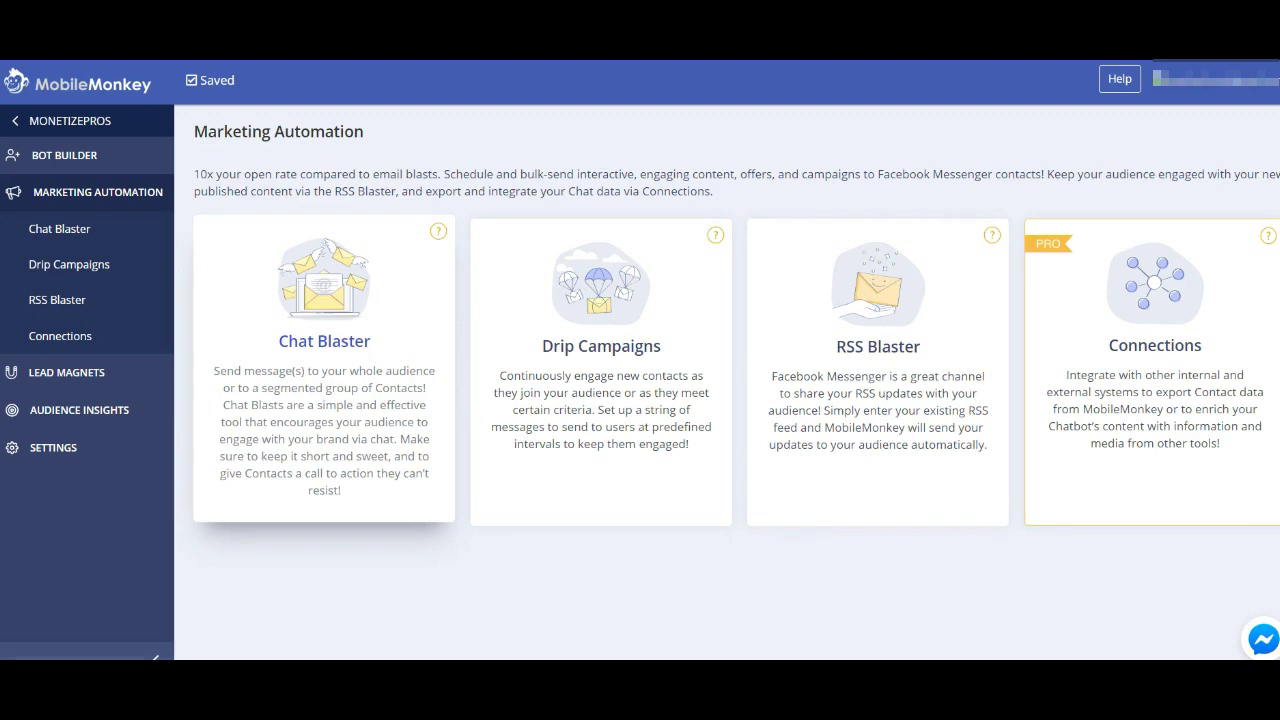
Step: Start a new non-promotional drip campaign and add a message that uses the Welcome Dialogue
{"action": "left_click", "coordinate": [324, 340]}
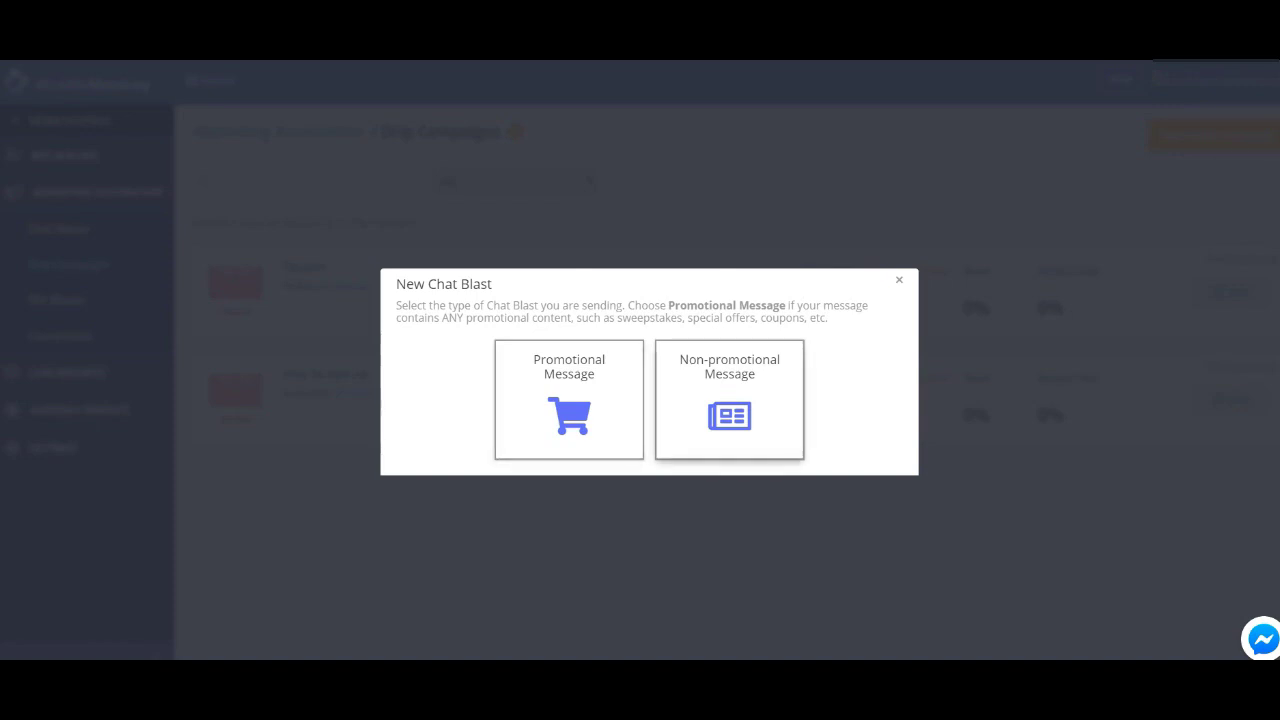
{"action": "left_click", "coordinate": [729, 400]}
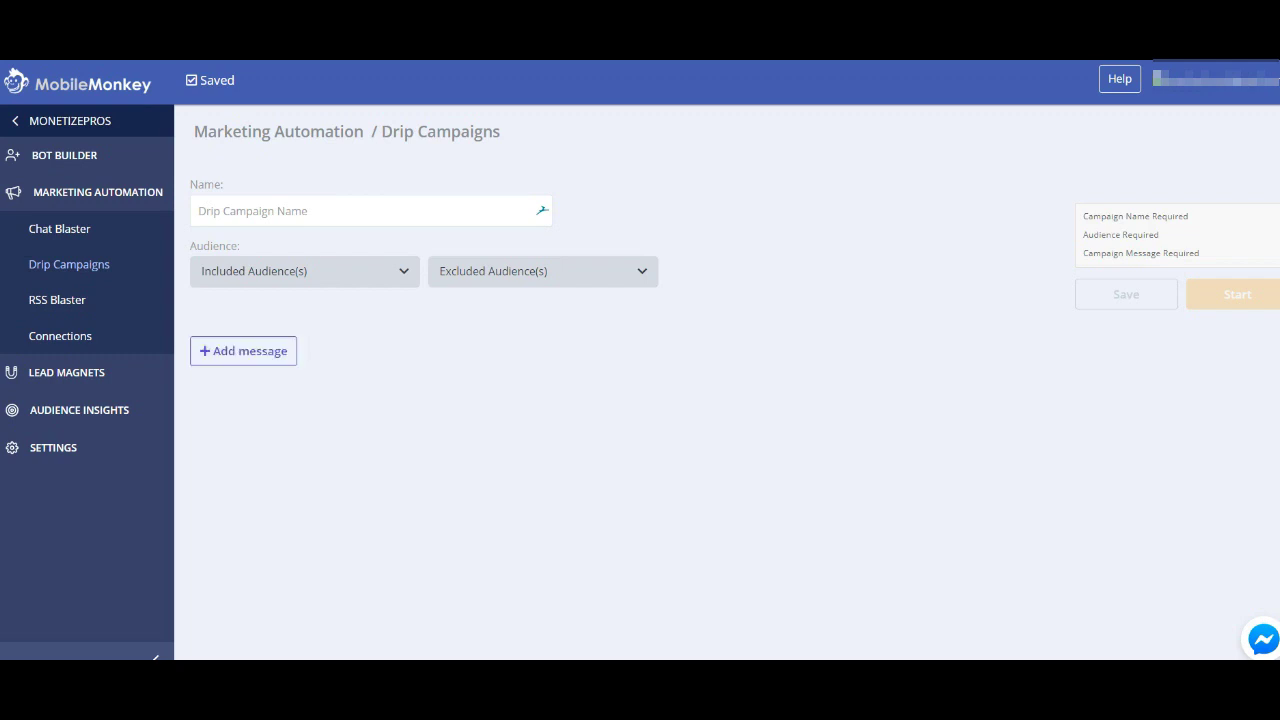
{"action": "left_click", "coordinate": [243, 350]}
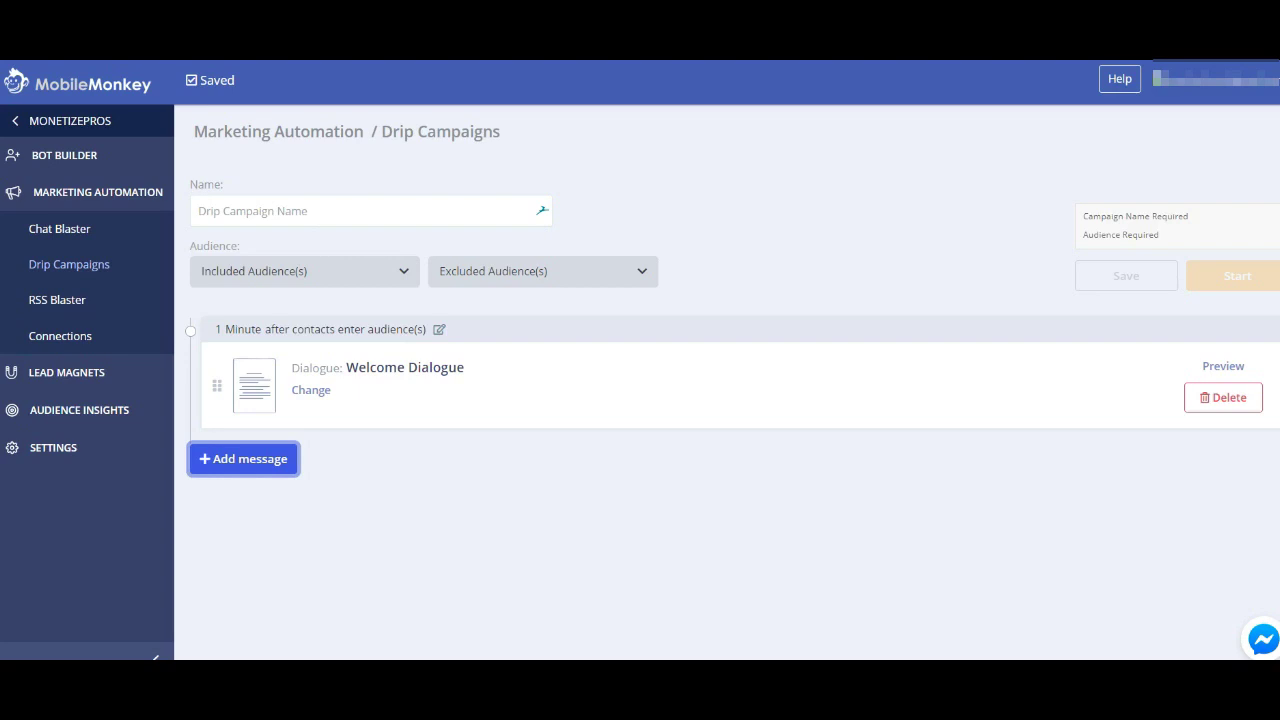
Step: Open the marketing automation Connections list and start adding a connection
{"action": "left_click", "coordinate": [60, 336]}
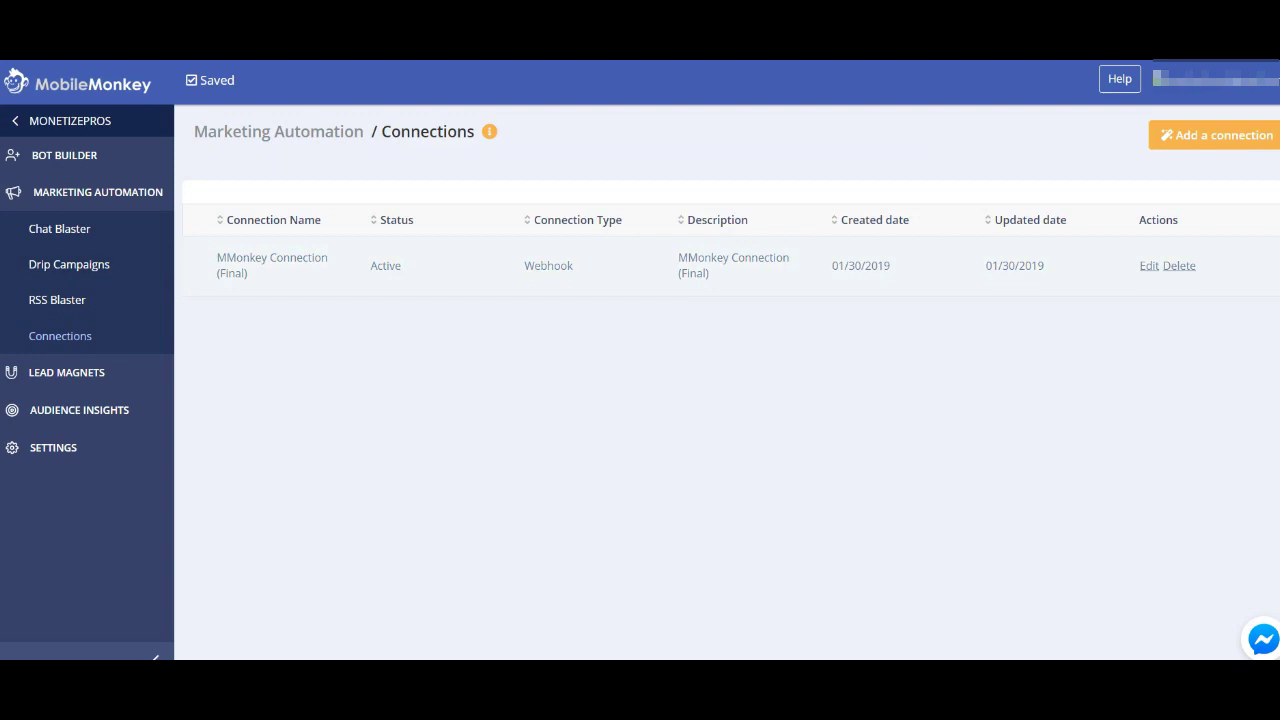
{"action": "left_click", "coordinate": [1216, 135]}
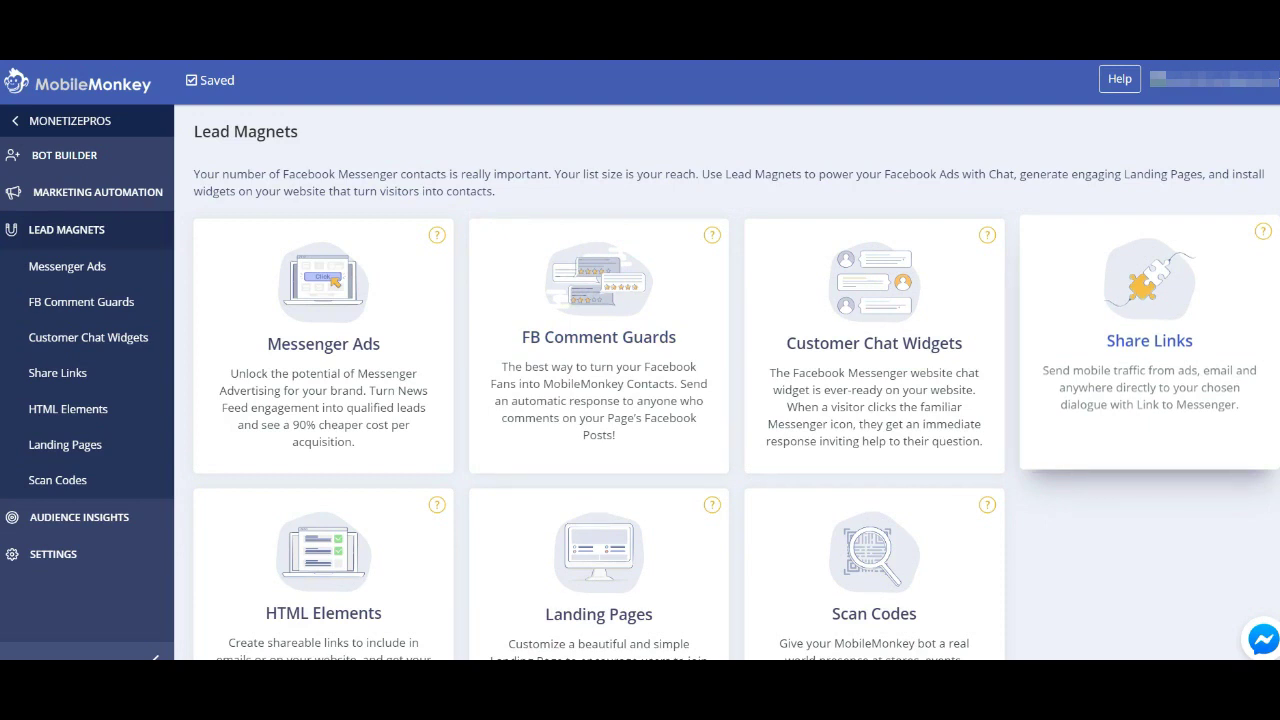
Step: Open Untitled Landing Page 1 from the Landing Pages lead magnet and examine its details and design settings
{"action": "scroll", "coordinate": [874, 380], "scroll_direction": "down", "scroll_amount": 1}
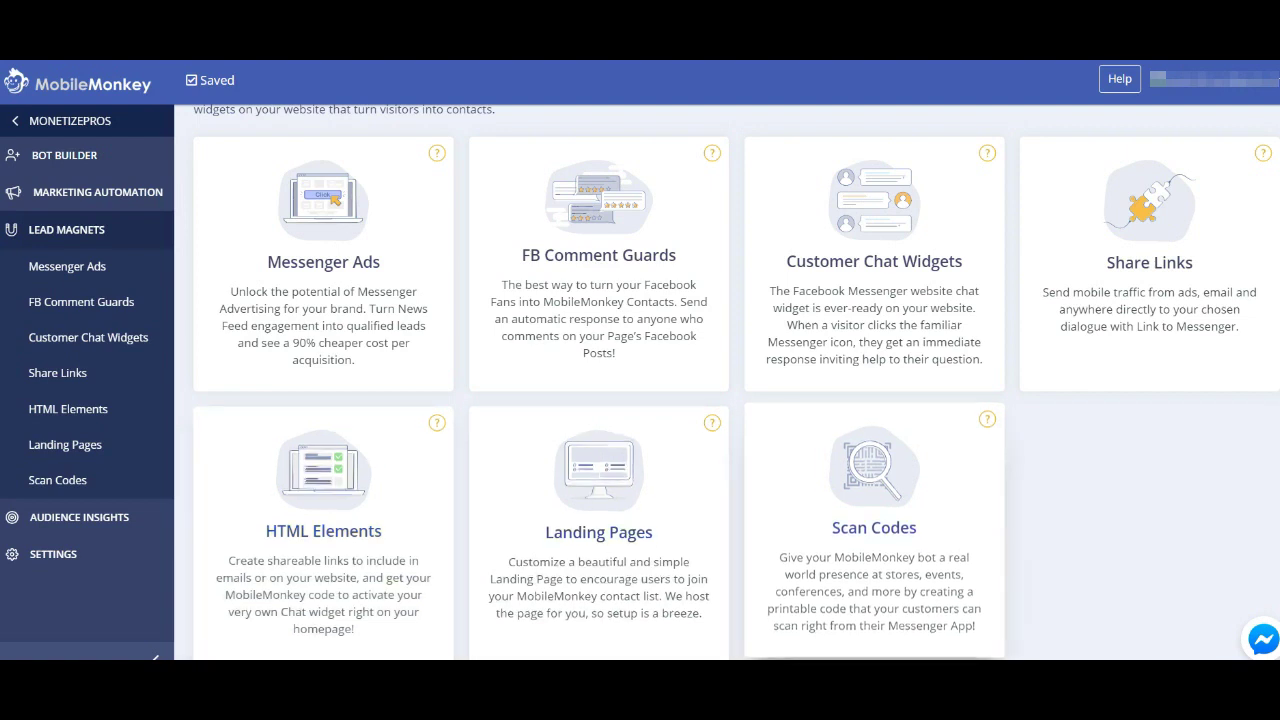
{"action": "left_click", "coordinate": [599, 528]}
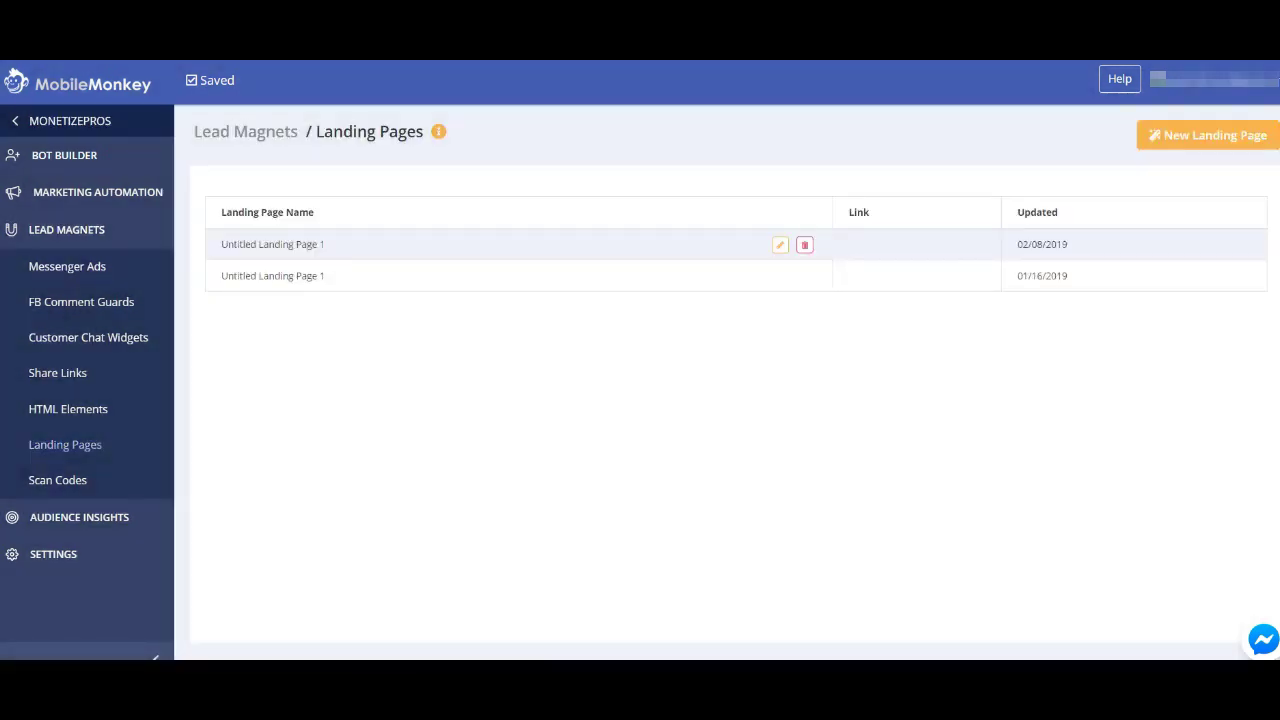
{"action": "left_click", "coordinate": [780, 244]}
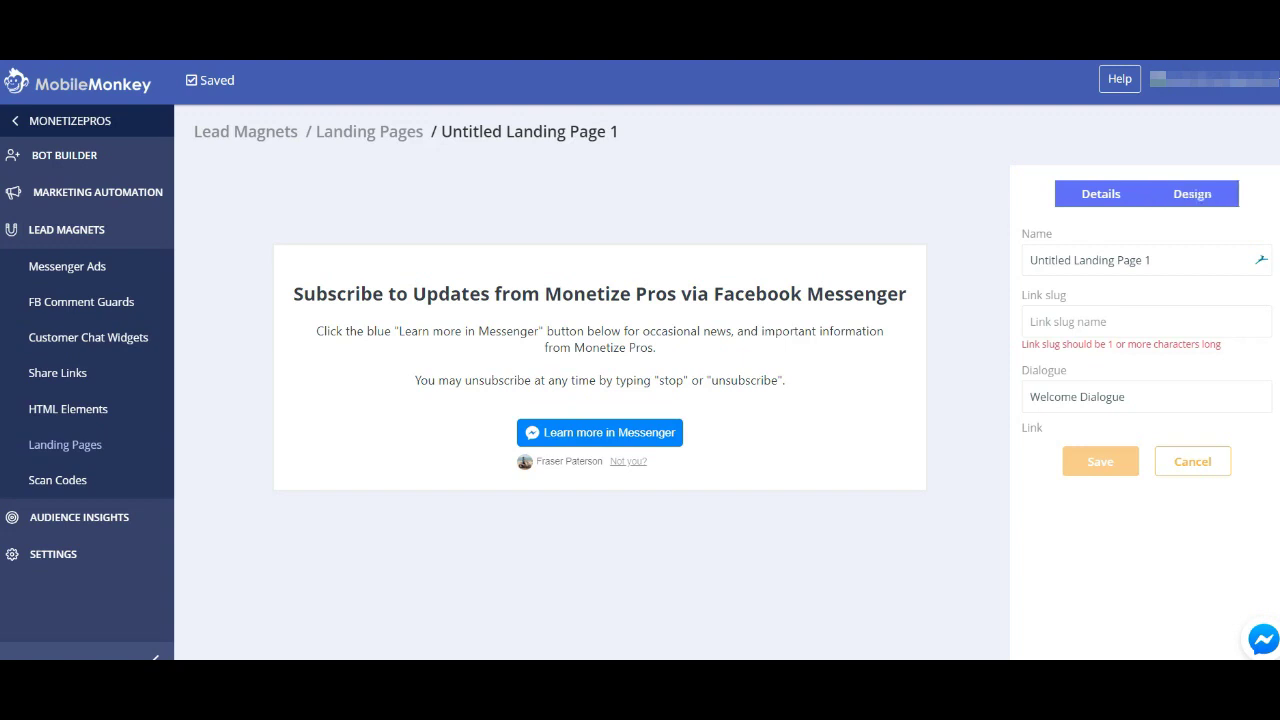
{"action": "left_click", "coordinate": [1192, 193]}
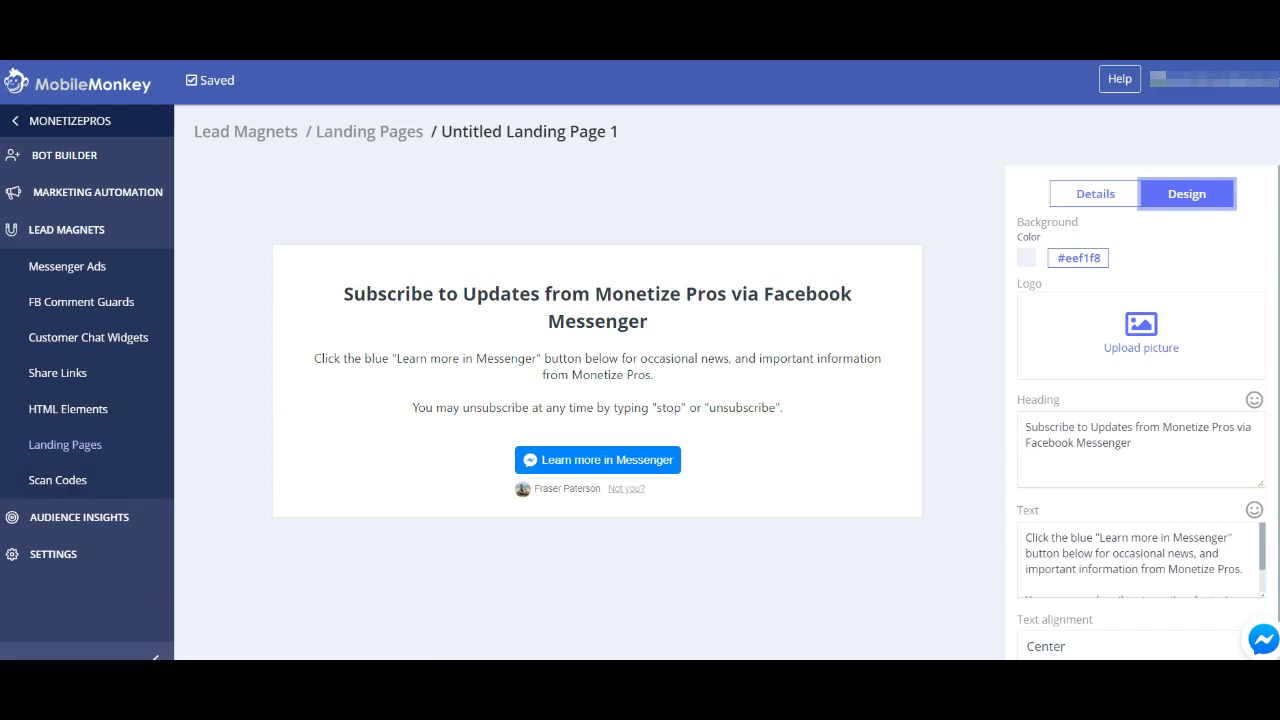
Step: Examine the contact list and the segmented audiences list in Audience Insights
{"action": "left_click", "coordinate": [79, 517]}
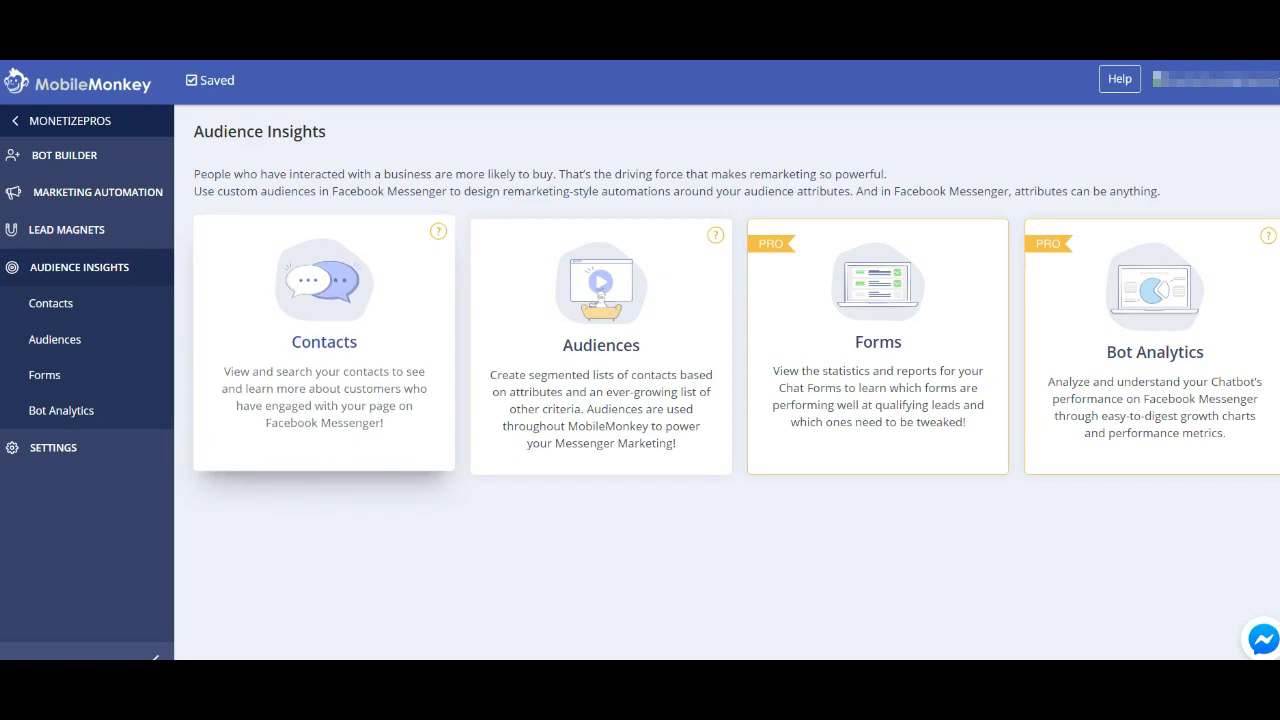
{"action": "left_click", "coordinate": [324, 330]}
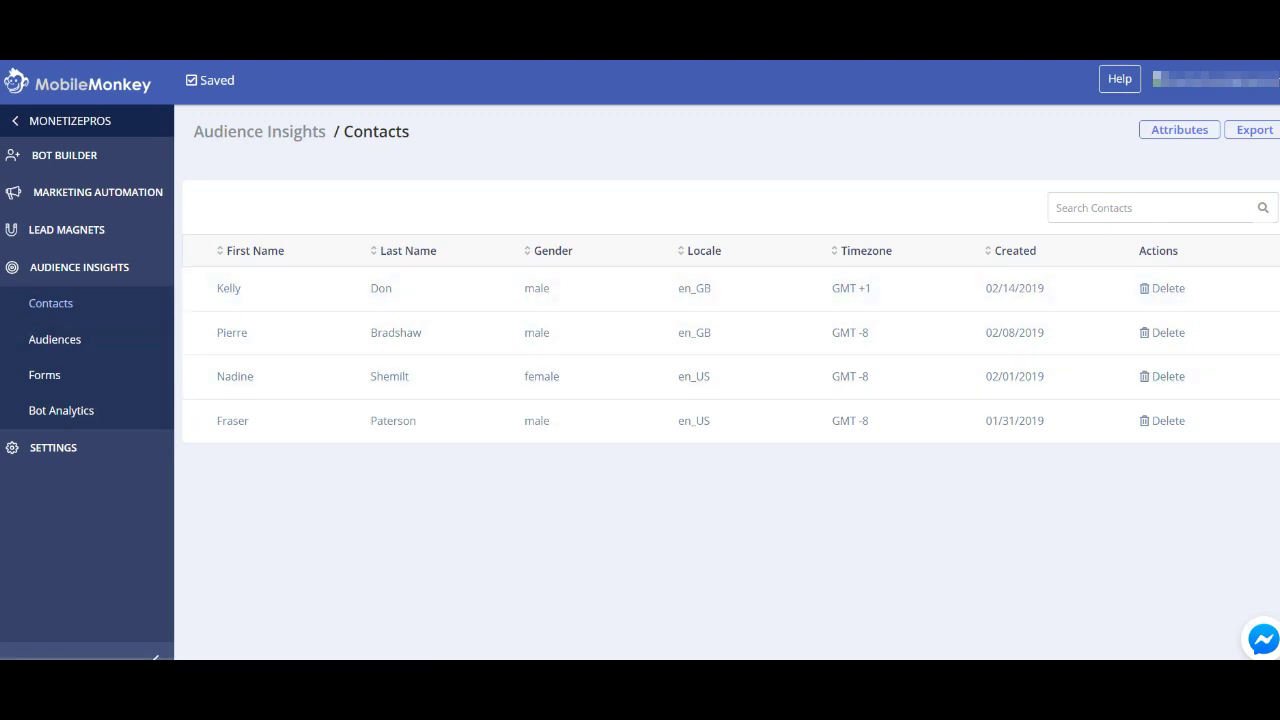
{"action": "left_click", "coordinate": [260, 132]}
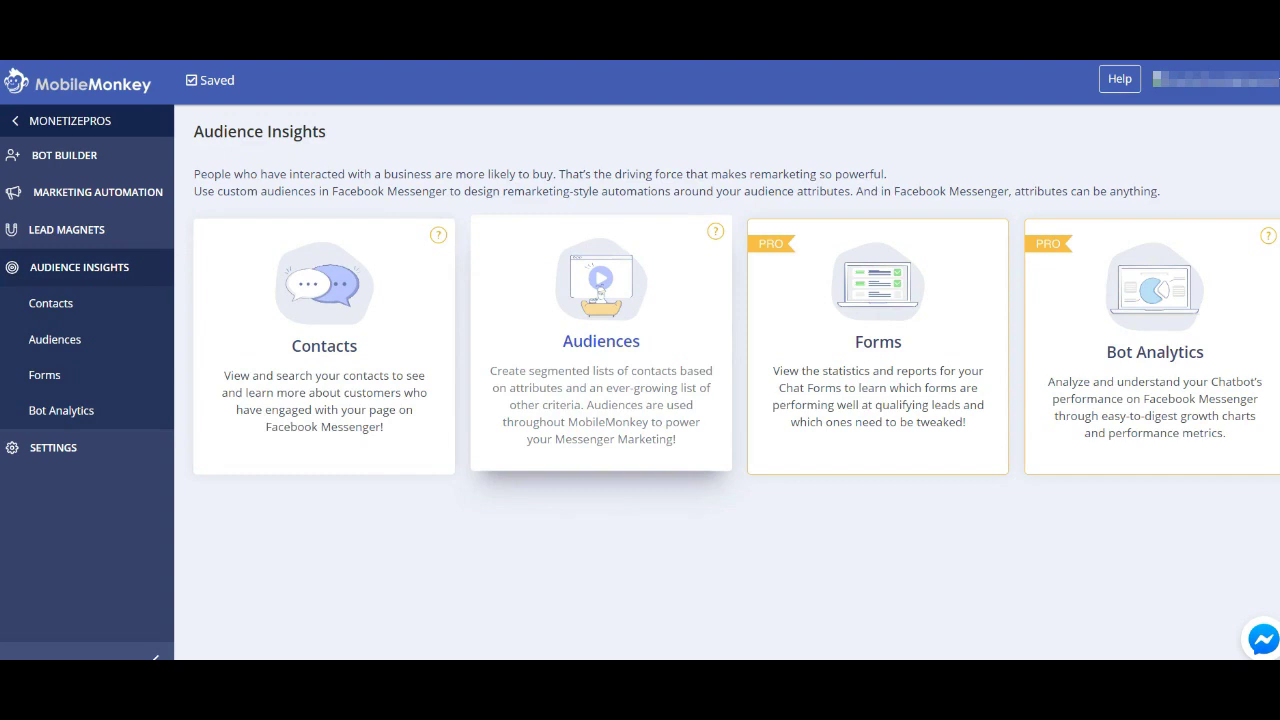
{"action": "left_click", "coordinate": [600, 290]}
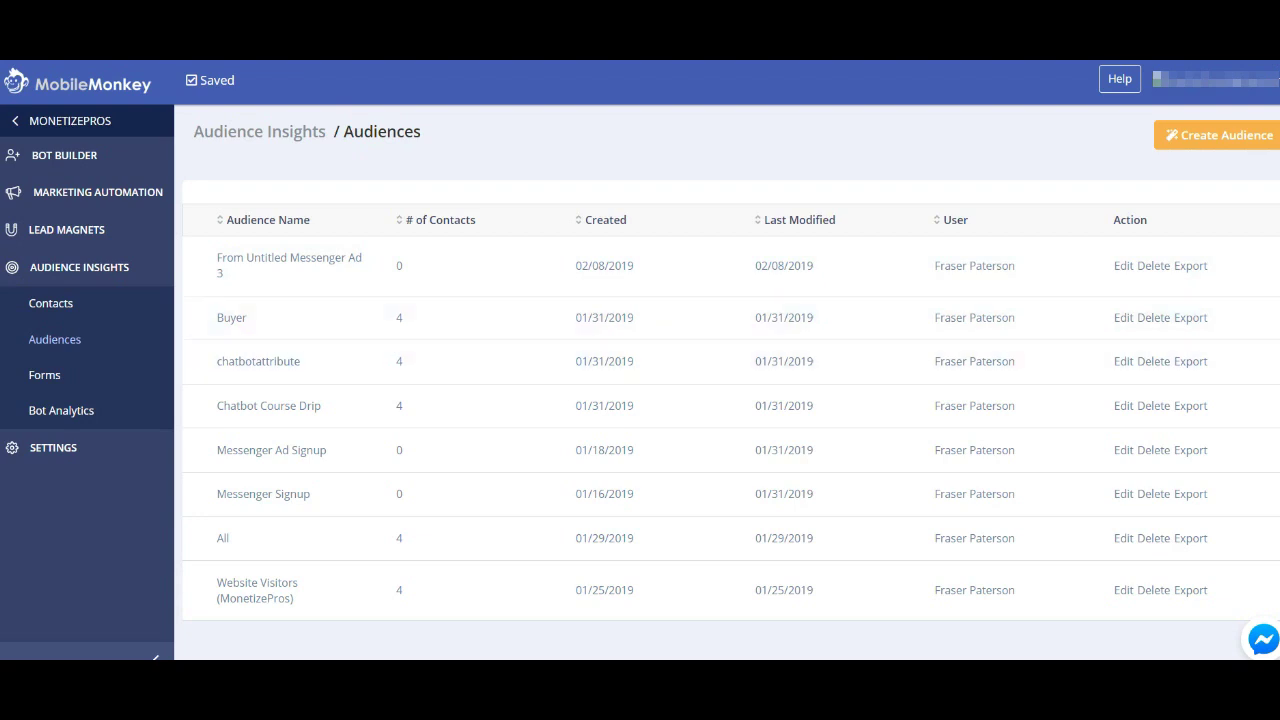
Step: Revisit the Marketing Automation overview, and open the Forms statistics in Audience Insights to examine the forms' performance
{"action": "left_click", "coordinate": [97, 192]}
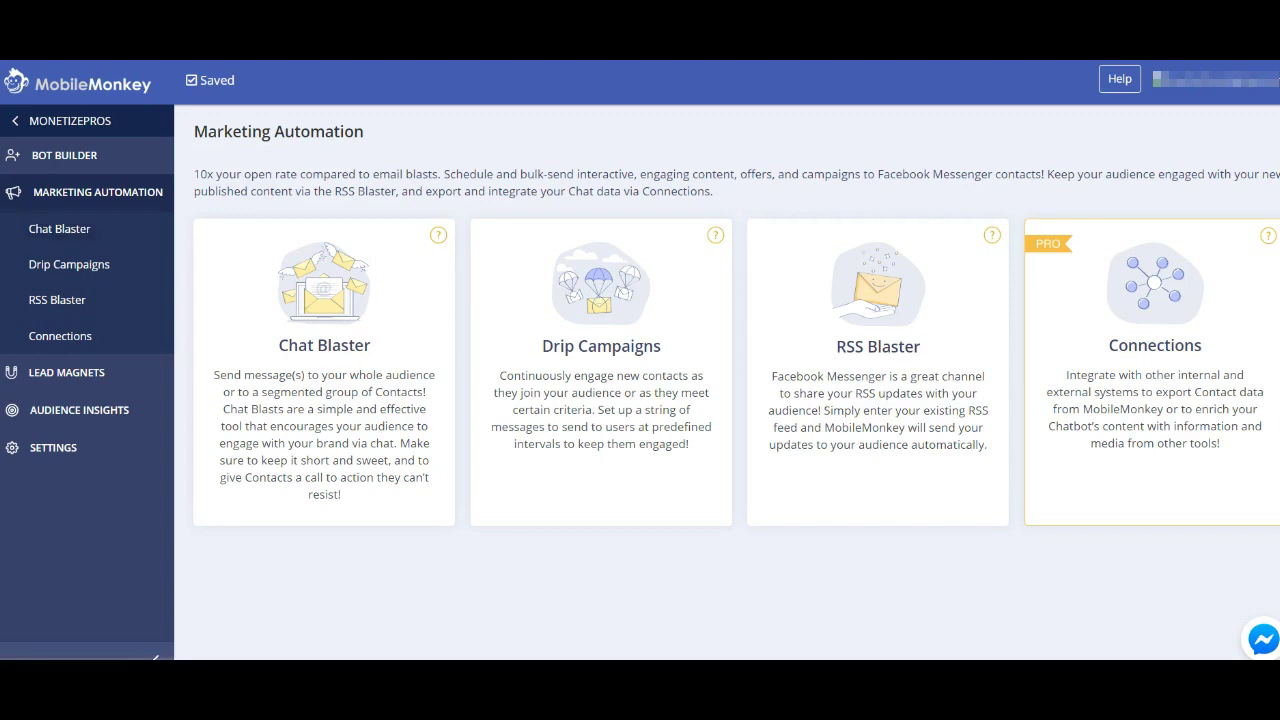
{"action": "left_click", "coordinate": [79, 410]}
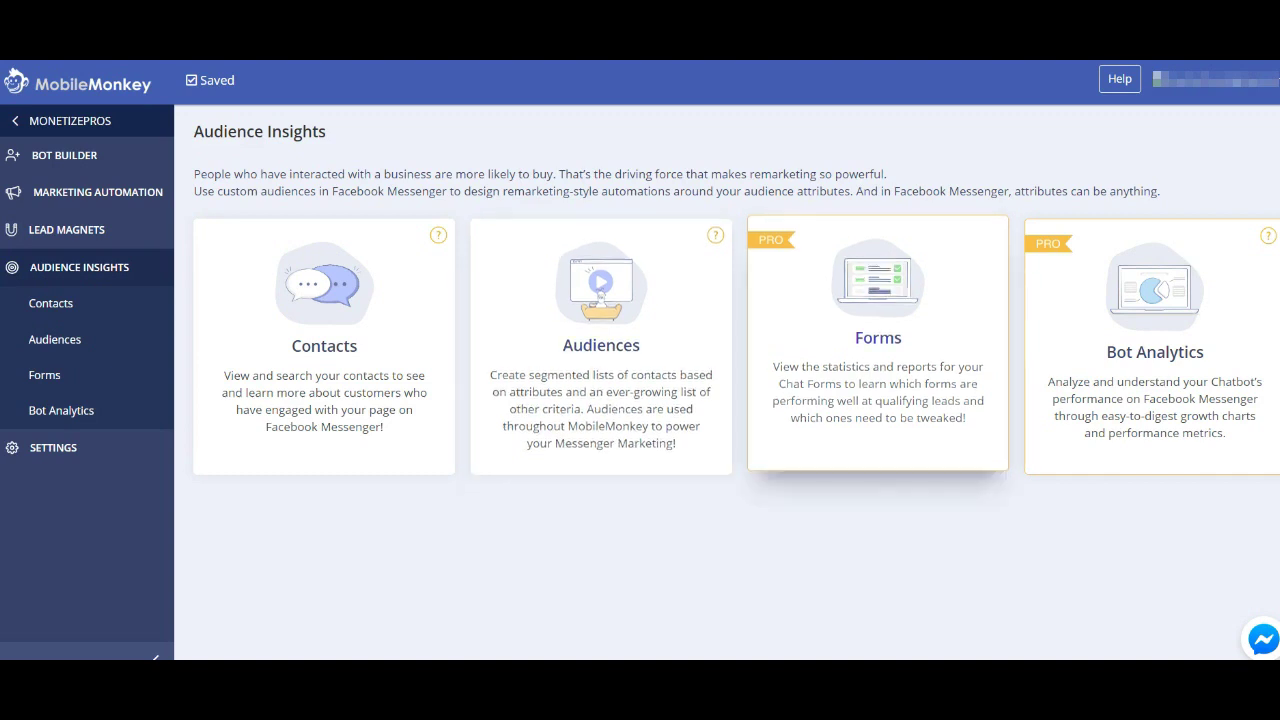
{"action": "left_click", "coordinate": [878, 340]}
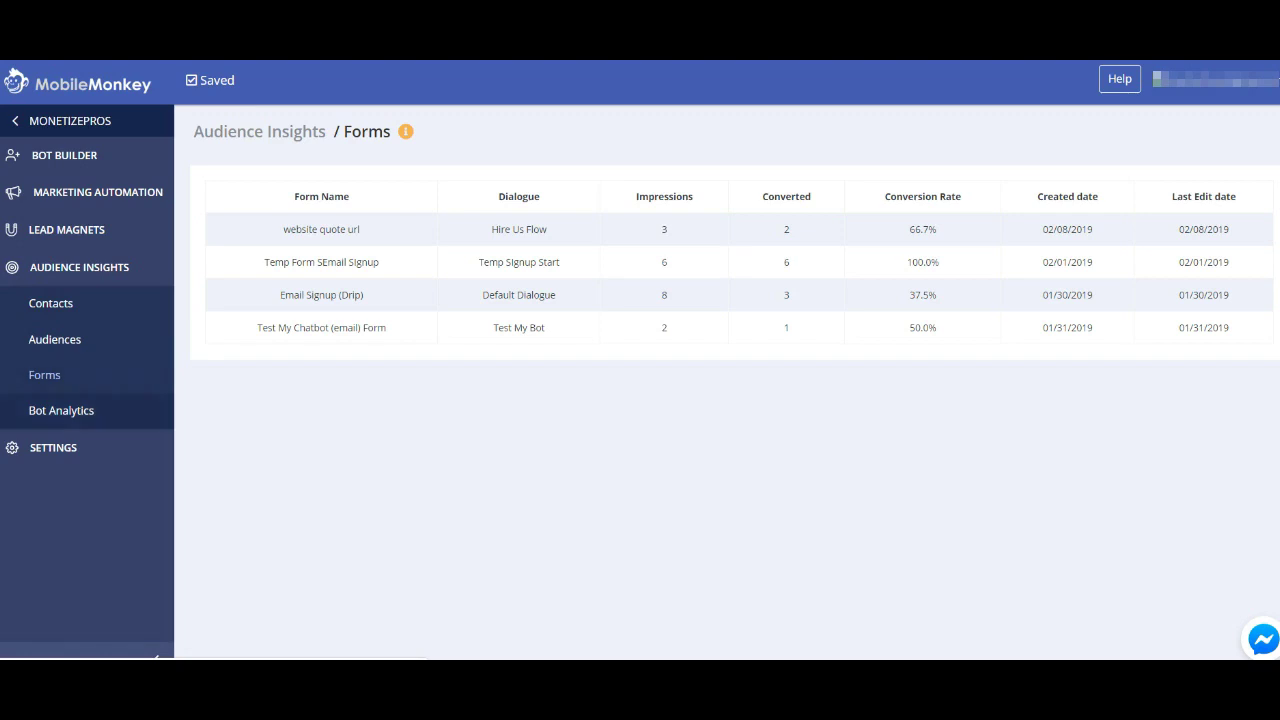
Step: Open Bot Analytics and examine the Total Contacts, New Contacts and Campaigns Open Rate charts
{"action": "left_click", "coordinate": [61, 410]}
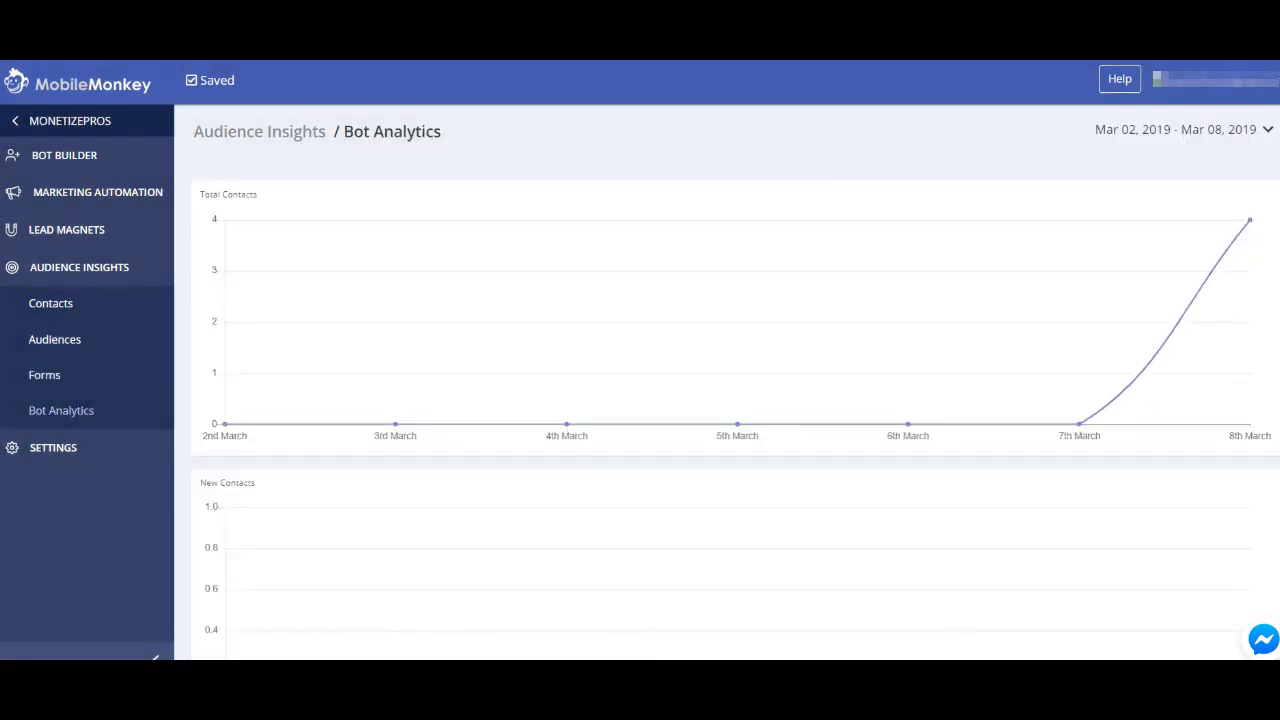
{"action": "mouse_move", "coordinate": [1250, 220]}
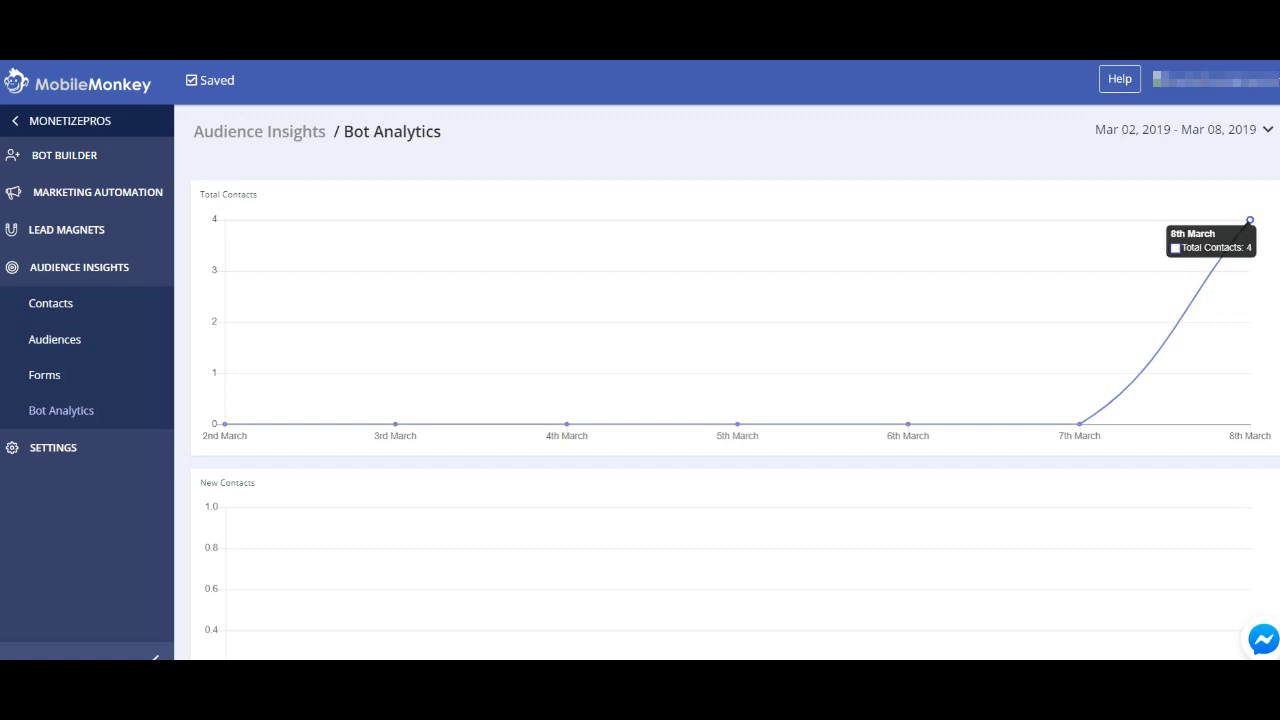
{"action": "scroll", "coordinate": [735, 400], "scroll_direction": "down", "scroll_amount": 2}
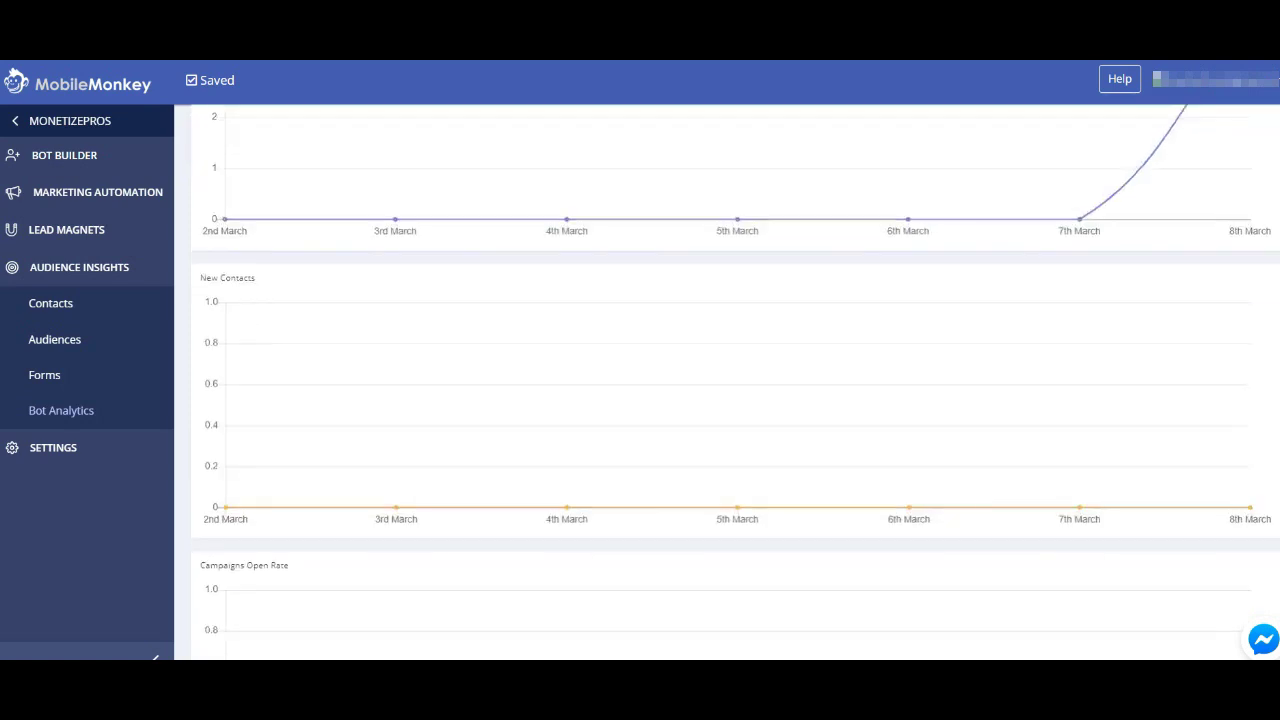
{"action": "scroll", "coordinate": [735, 400], "scroll_direction": "up", "scroll_amount": 2}
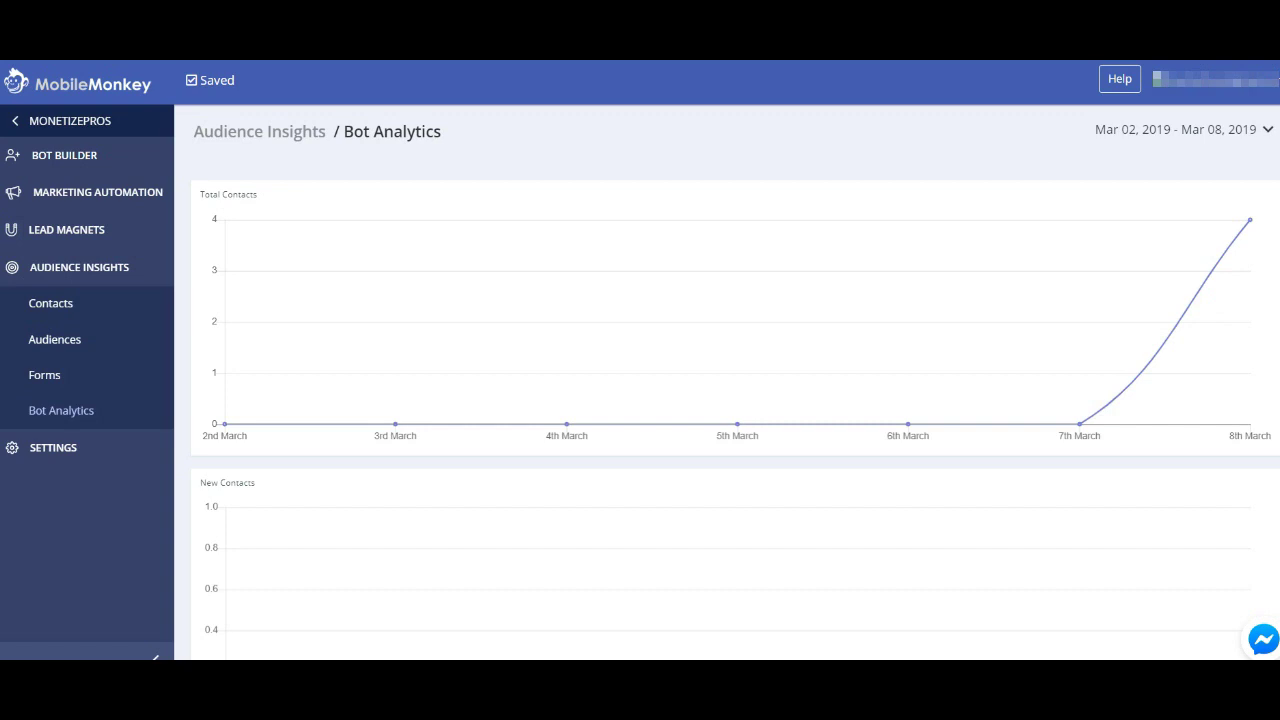
Step: Open the bot's settings and examine the chatbot status, response options, quick messages and subscription settings, highlighting the option to ignore unanswered questions
{"action": "left_click", "coordinate": [53, 447]}
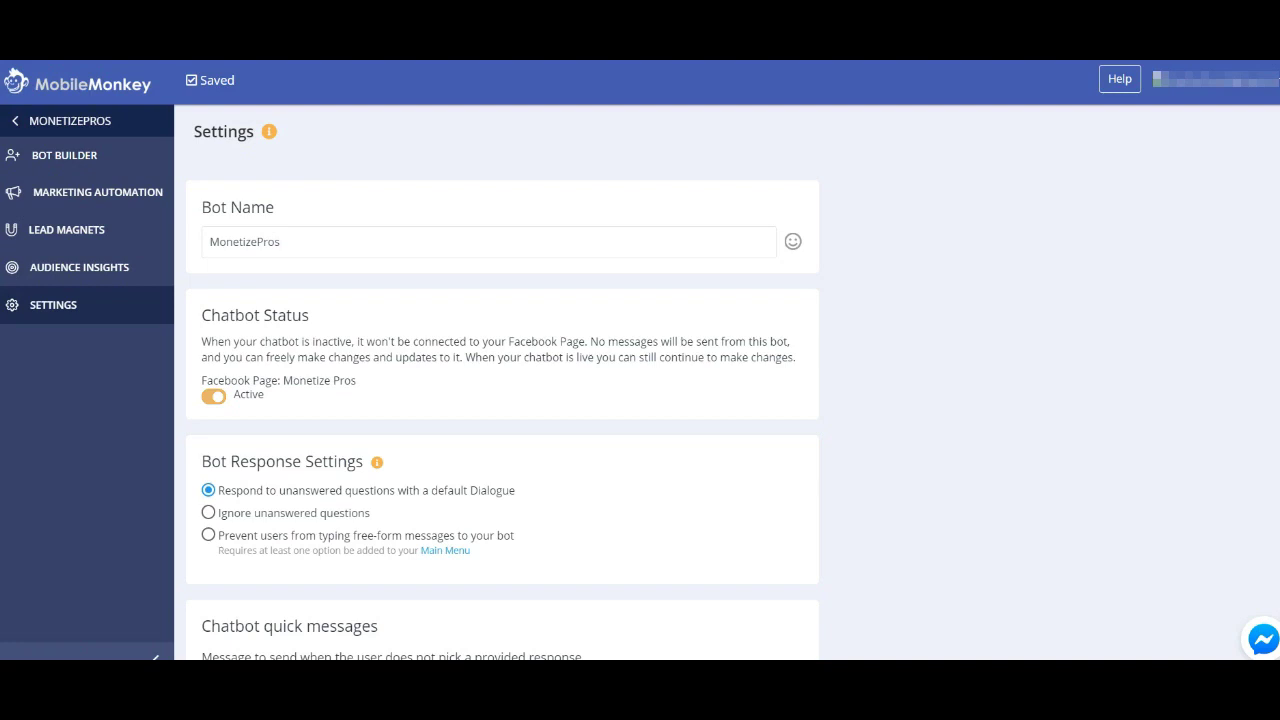
{"action": "scroll", "coordinate": [502, 400], "scroll_direction": "down", "scroll_amount": 4}
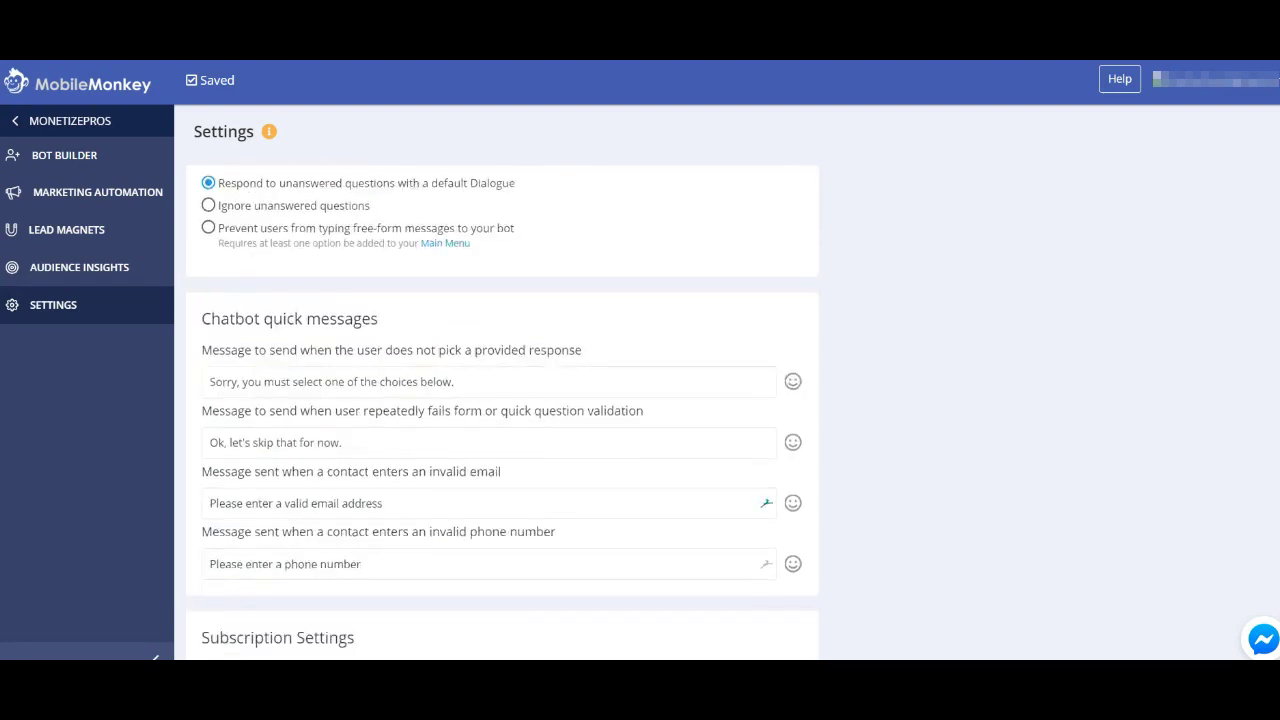
{"action": "scroll", "coordinate": [502, 400], "scroll_direction": "down", "scroll_amount": 2}
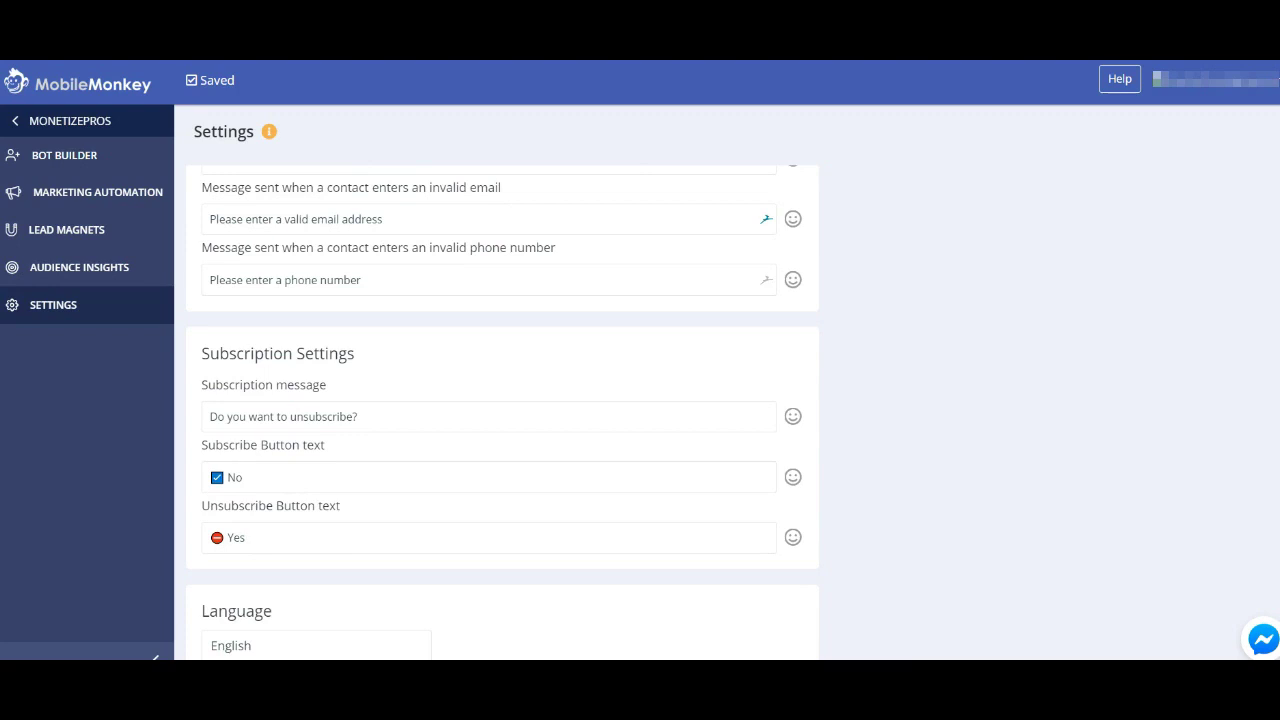
{"action": "scroll", "coordinate": [502, 400], "scroll_direction": "up", "scroll_amount": 2}
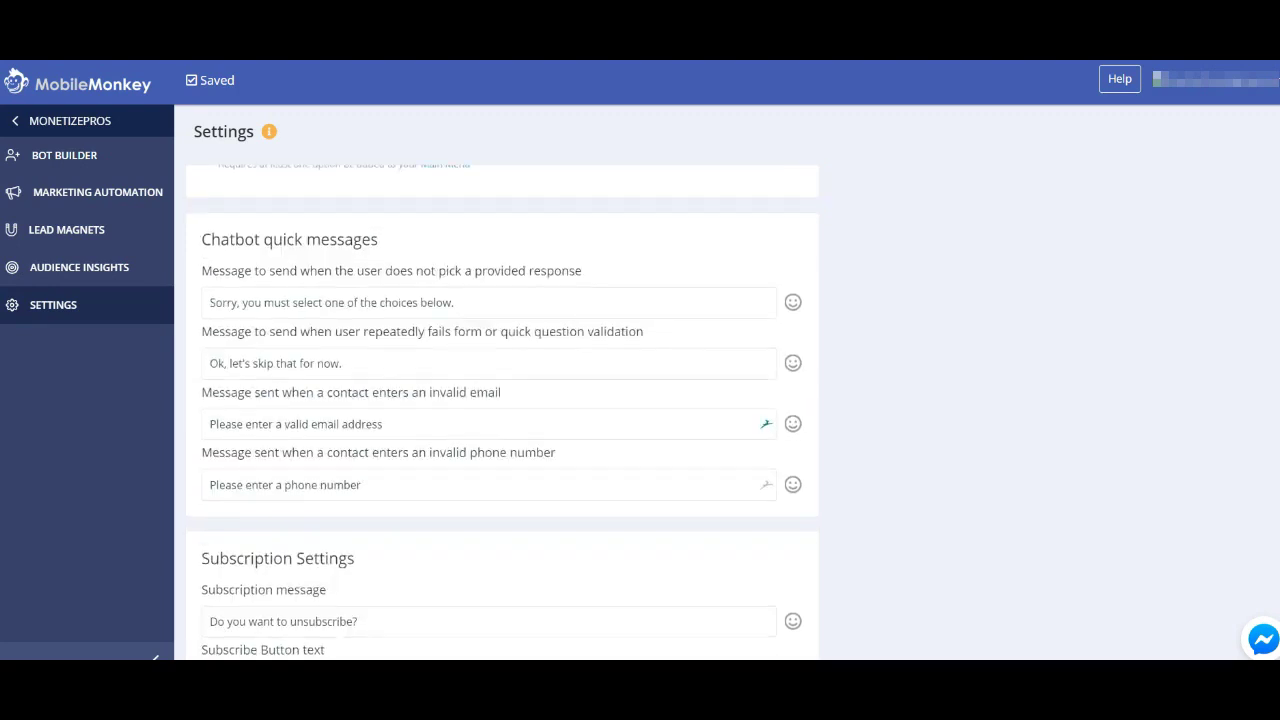
{"action": "scroll", "coordinate": [502, 400], "scroll_direction": "up", "scroll_amount": 3}
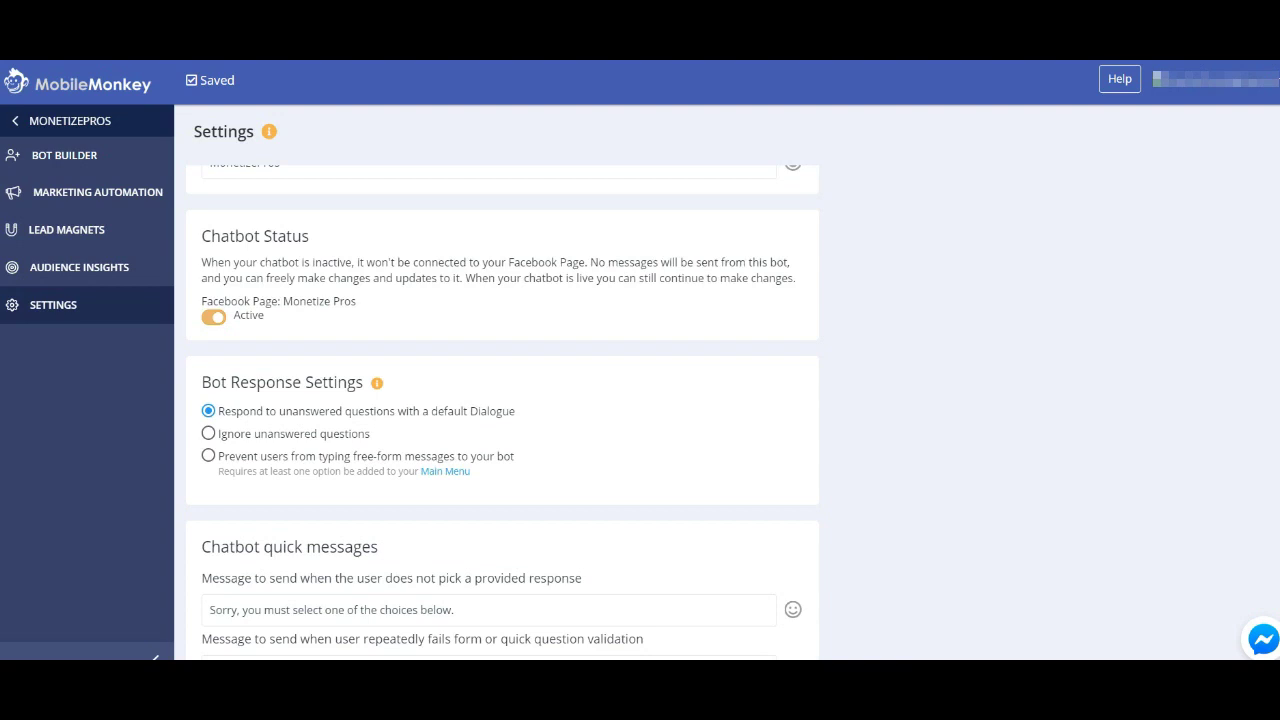
{"action": "scroll", "coordinate": [502, 400], "scroll_direction": "up", "scroll_amount": 1}
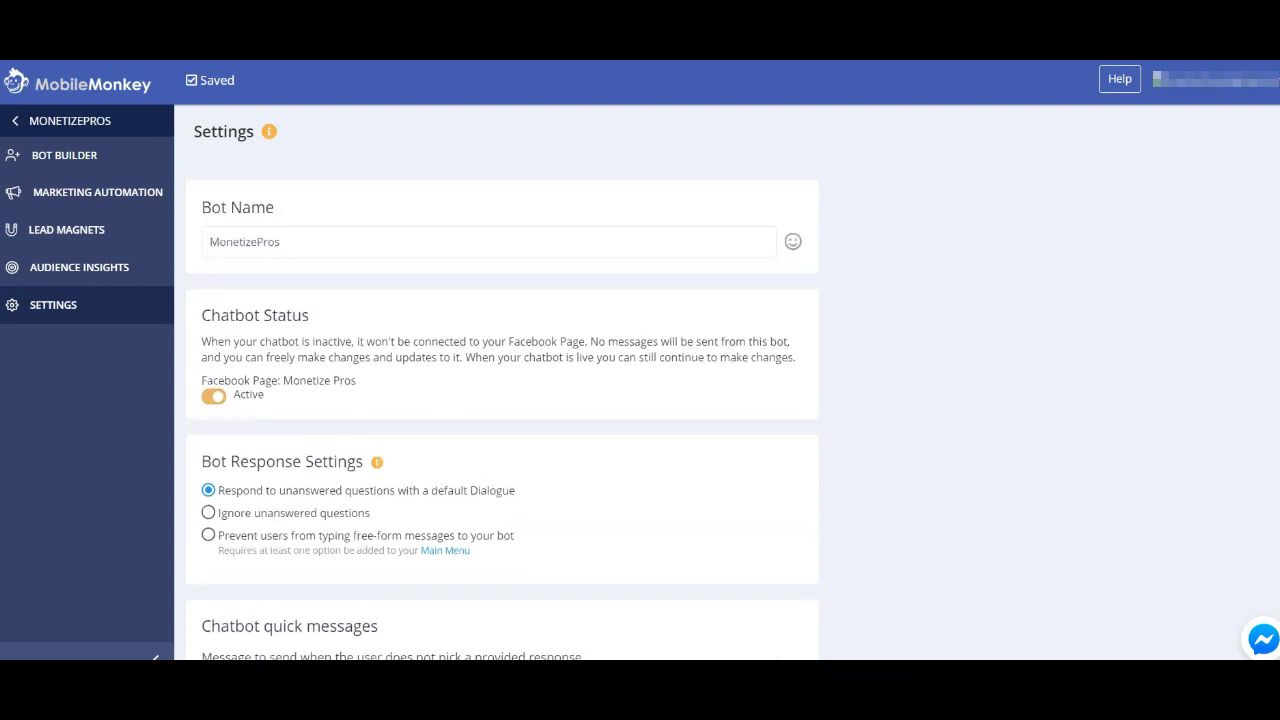
{"action": "left_click_drag", "start_coordinate": [470, 551], "coordinate": [201, 461]}
{"action": "left_click_drag", "start_coordinate": [370, 513], "coordinate": [227, 513]}
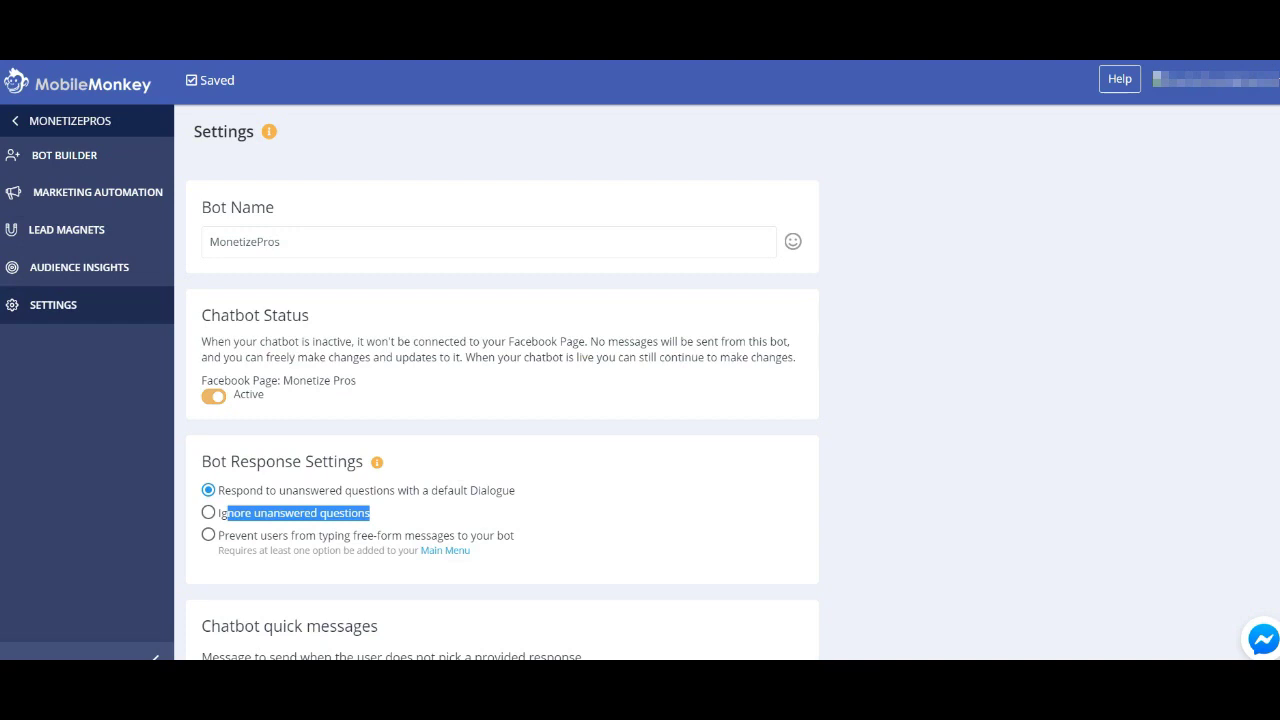
{"action": "left_click", "coordinate": [440, 514]}
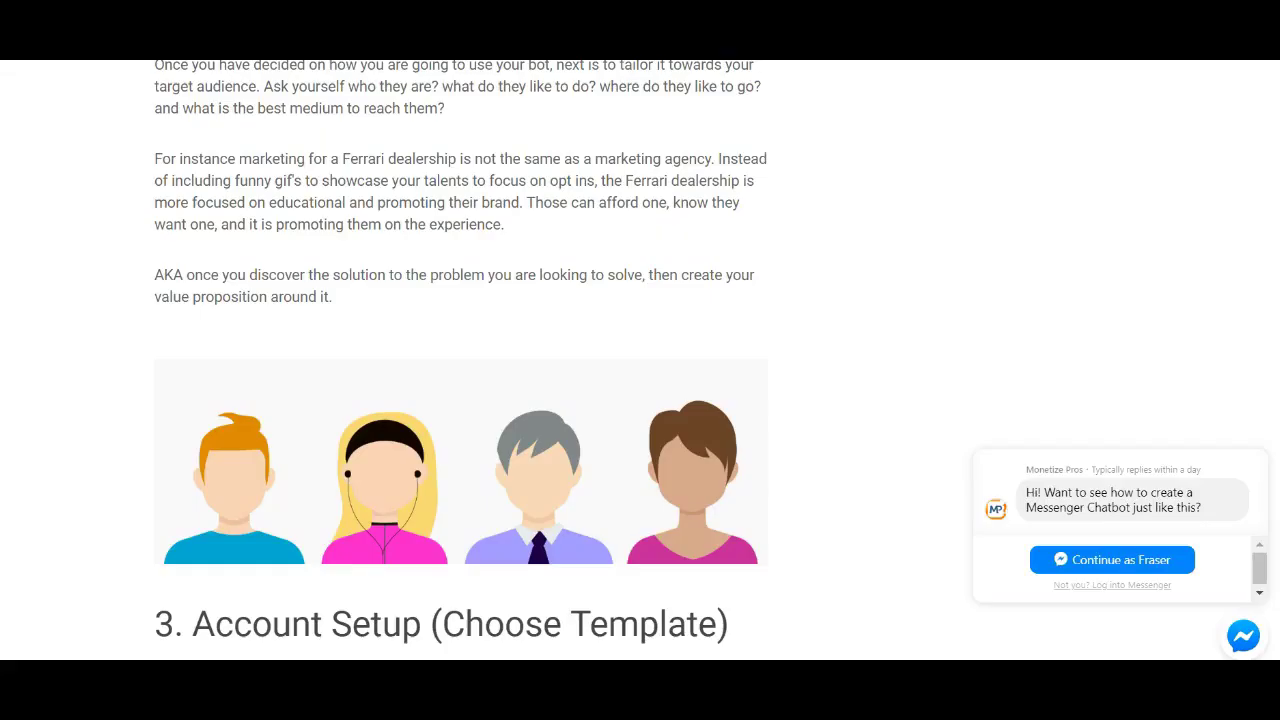
Step: Return to the article's Quick Navigation list and examine its overview of the chatbot-building topics
{"action": "scroll", "coordinate": [460, 360], "scroll_direction": "up", "scroll_amount": 2}
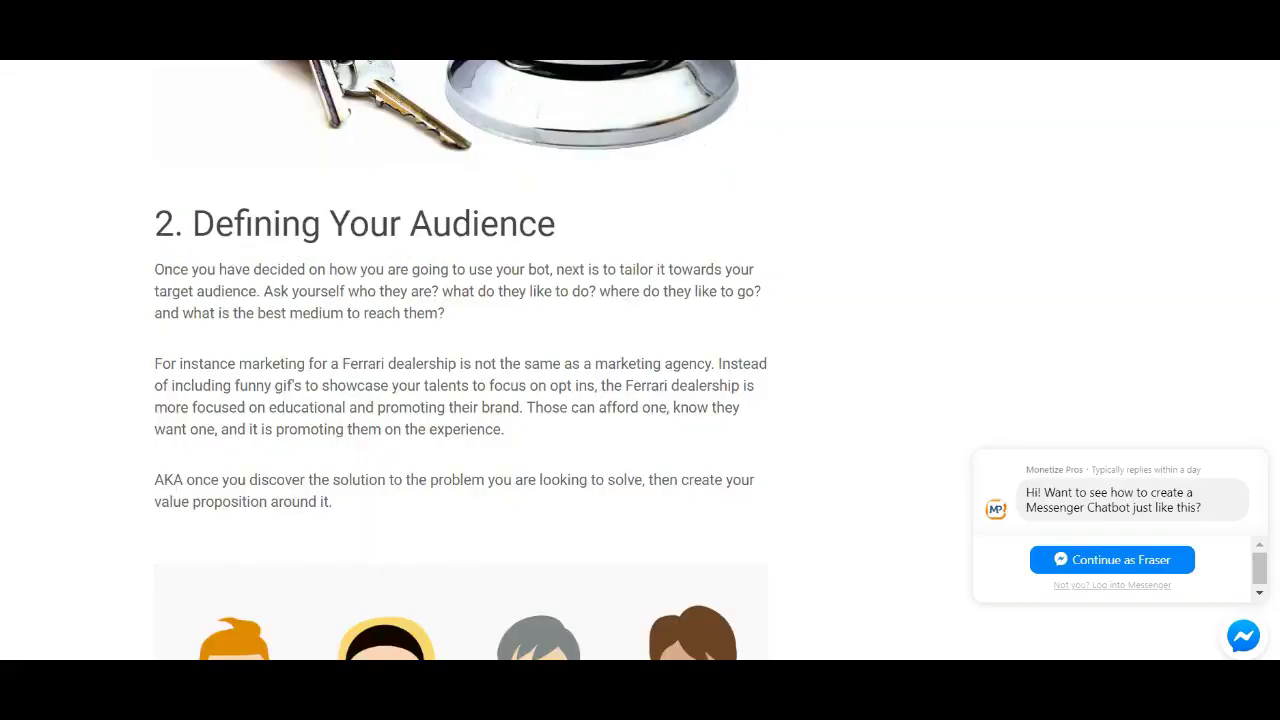
{"action": "scroll", "coordinate": [460, 360], "scroll_direction": "up", "scroll_amount": 10}
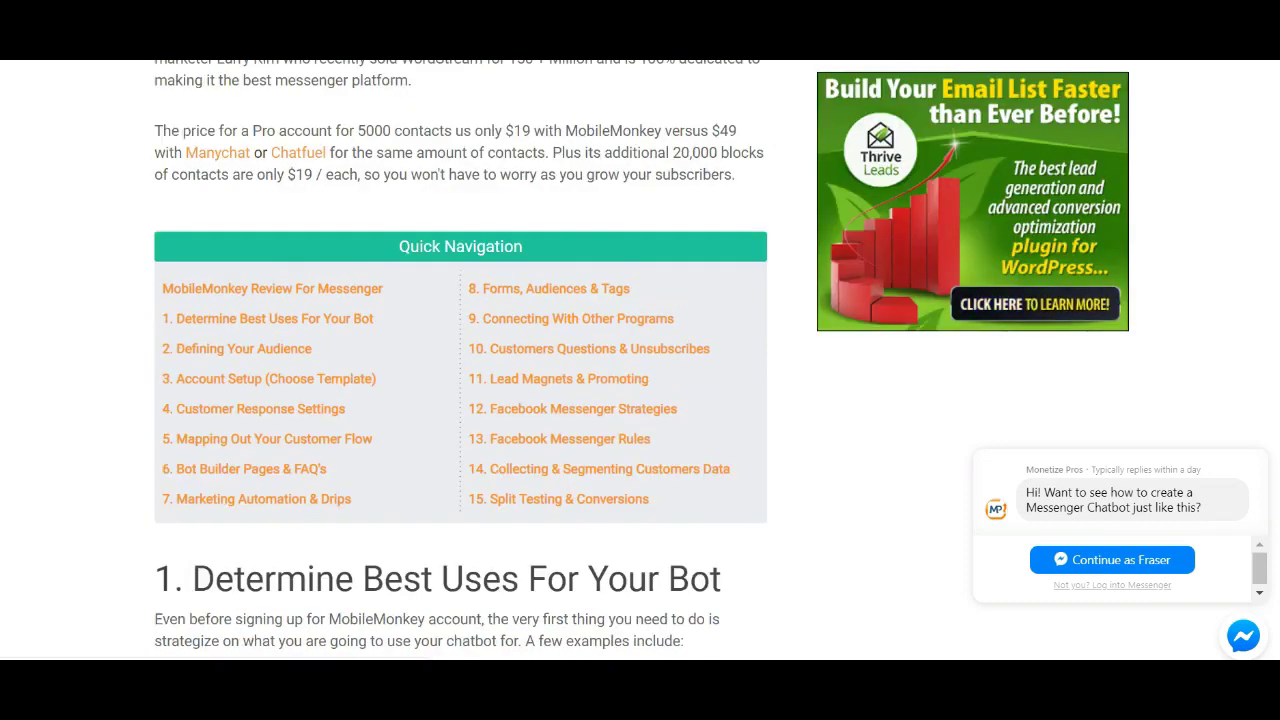
{"action": "scroll", "coordinate": [263, 498], "scroll_direction": "down", "scroll_amount": 1}
{"action": "scroll", "coordinate": [460, 360], "scroll_direction": "down", "scroll_amount": 2}
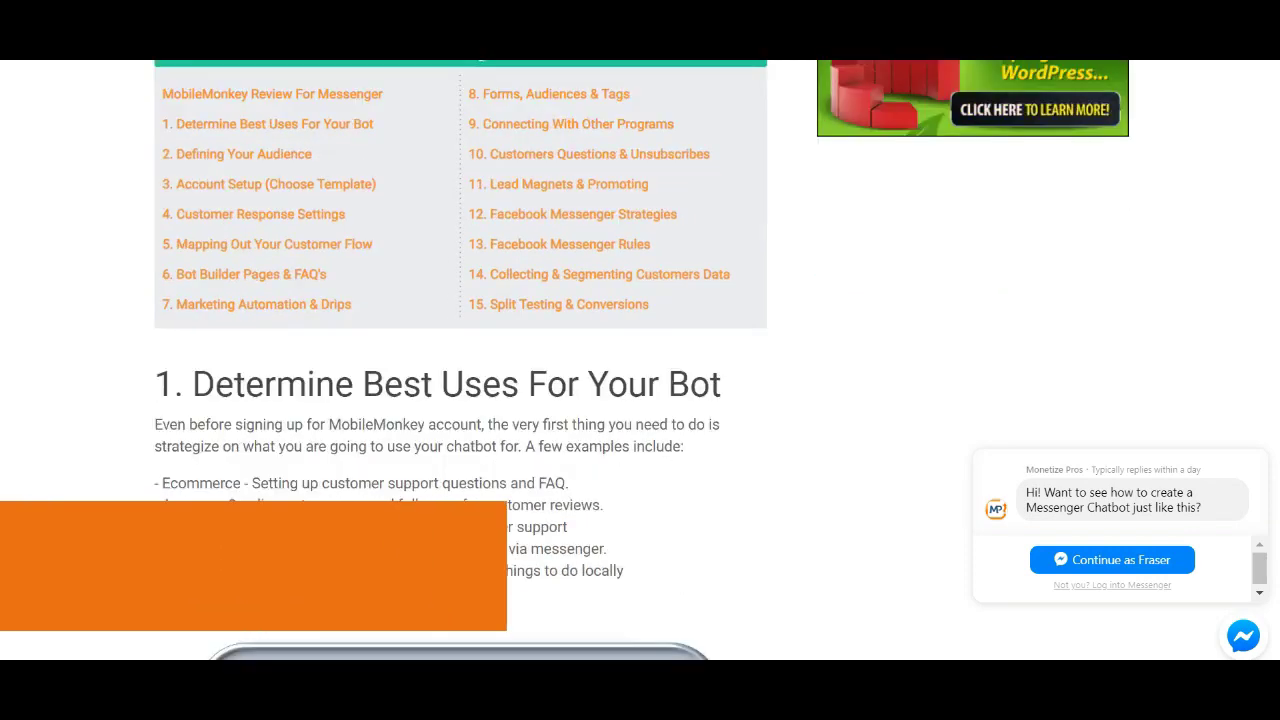
Step: Read through the article's sections from Determine Best Uses For Your Bot to Bot Builder Pages & FAQ's
{"action": "scroll", "coordinate": [460, 360], "scroll_direction": "down", "scroll_amount": 4}
{"action": "scroll", "coordinate": [460, 360], "scroll_direction": "down", "scroll_amount": 5}
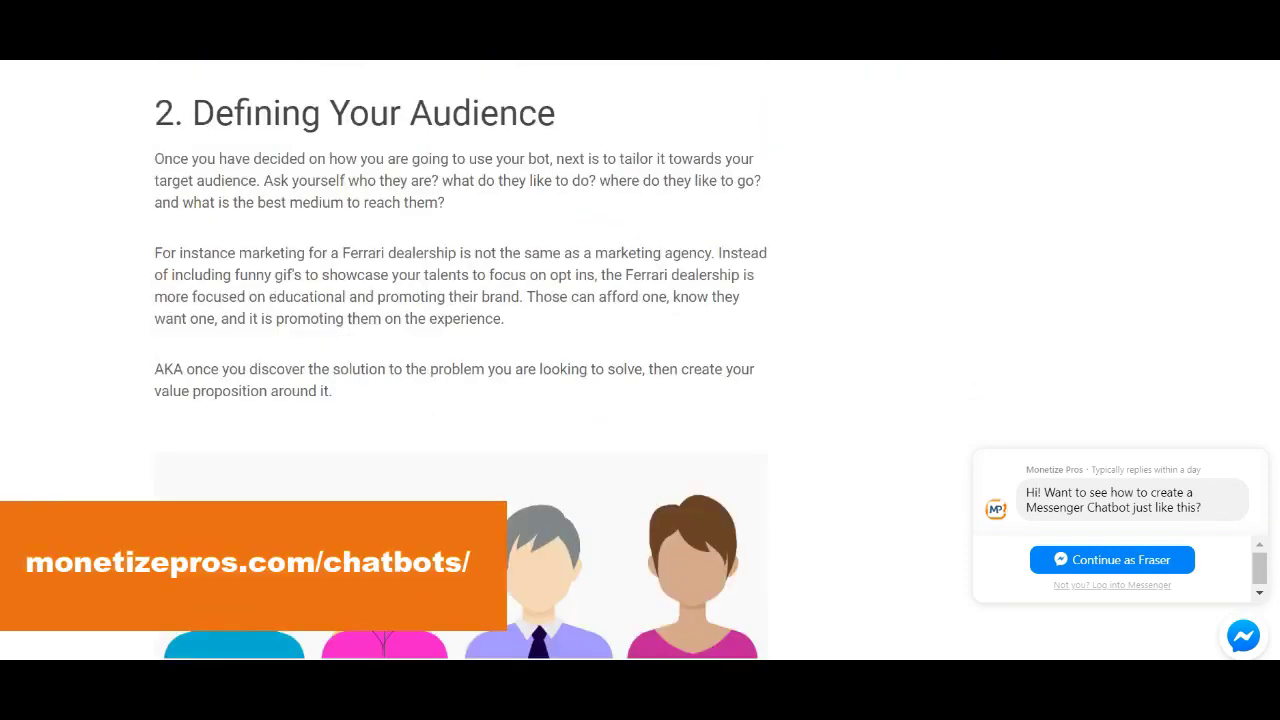
{"action": "scroll", "coordinate": [460, 360], "scroll_direction": "down", "scroll_amount": 3}
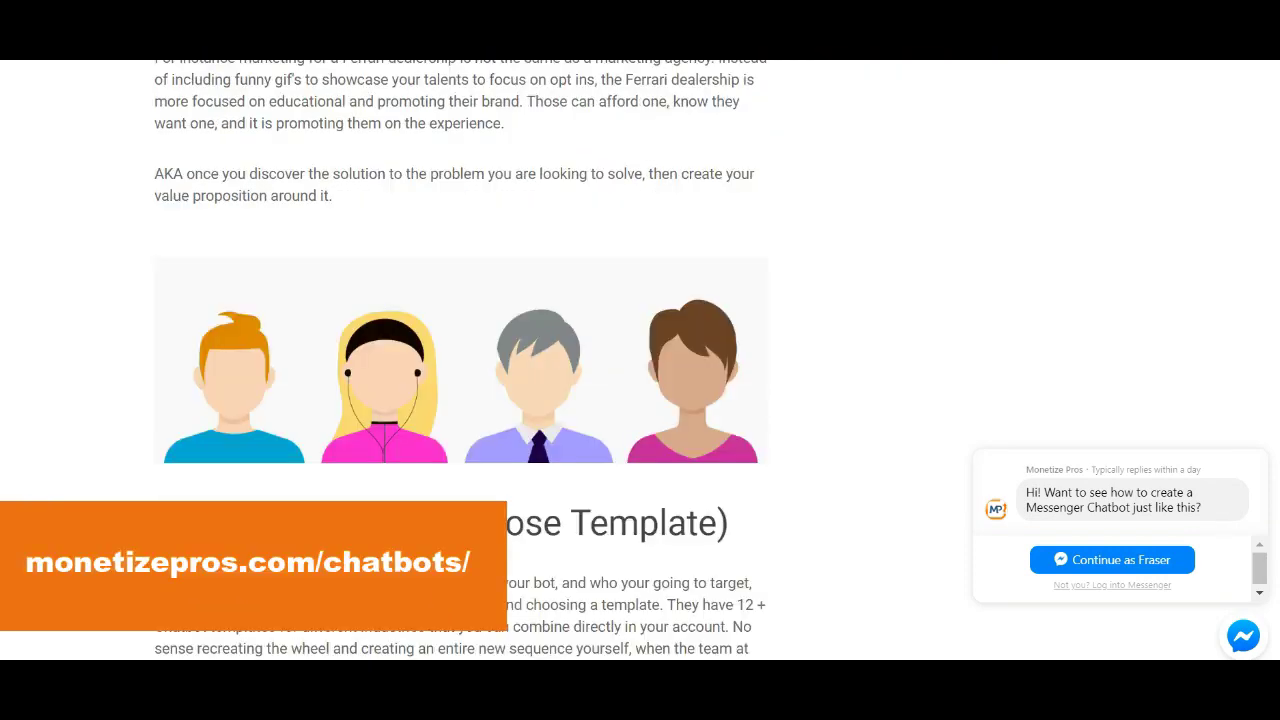
{"action": "scroll", "coordinate": [460, 360], "scroll_direction": "down", "scroll_amount": 5}
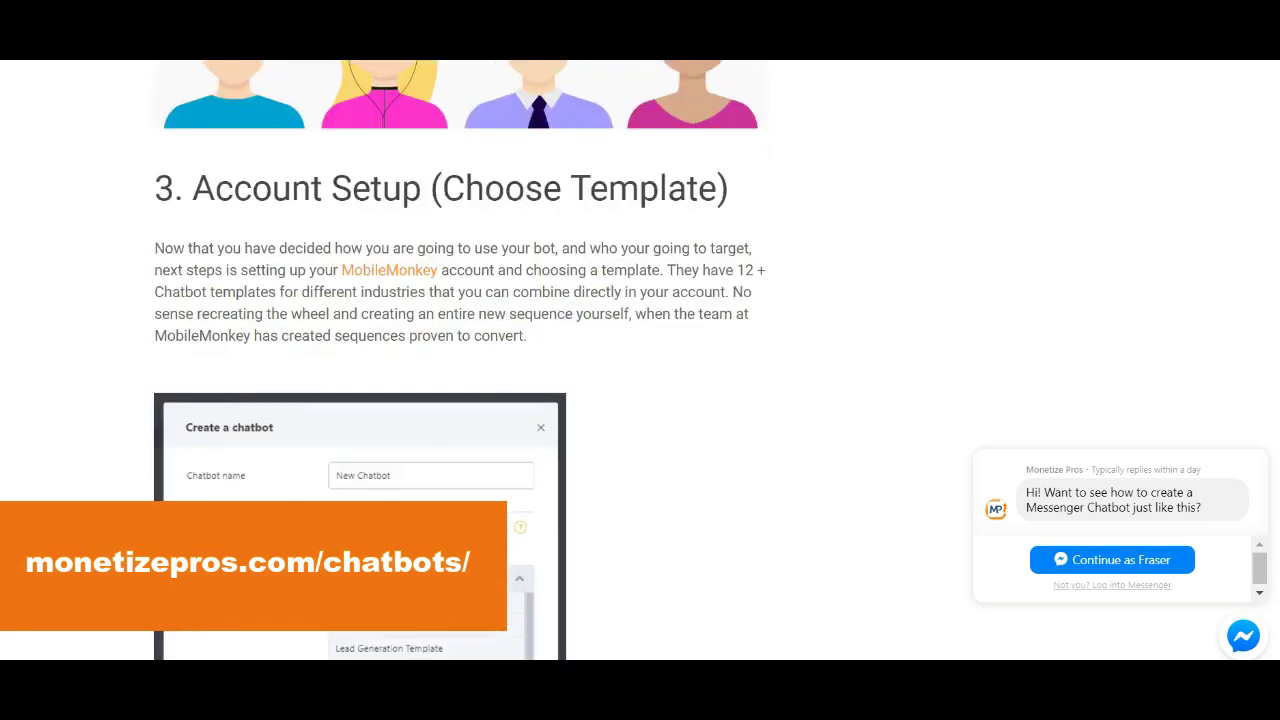
{"action": "scroll", "coordinate": [460, 360], "scroll_direction": "down", "scroll_amount": 8}
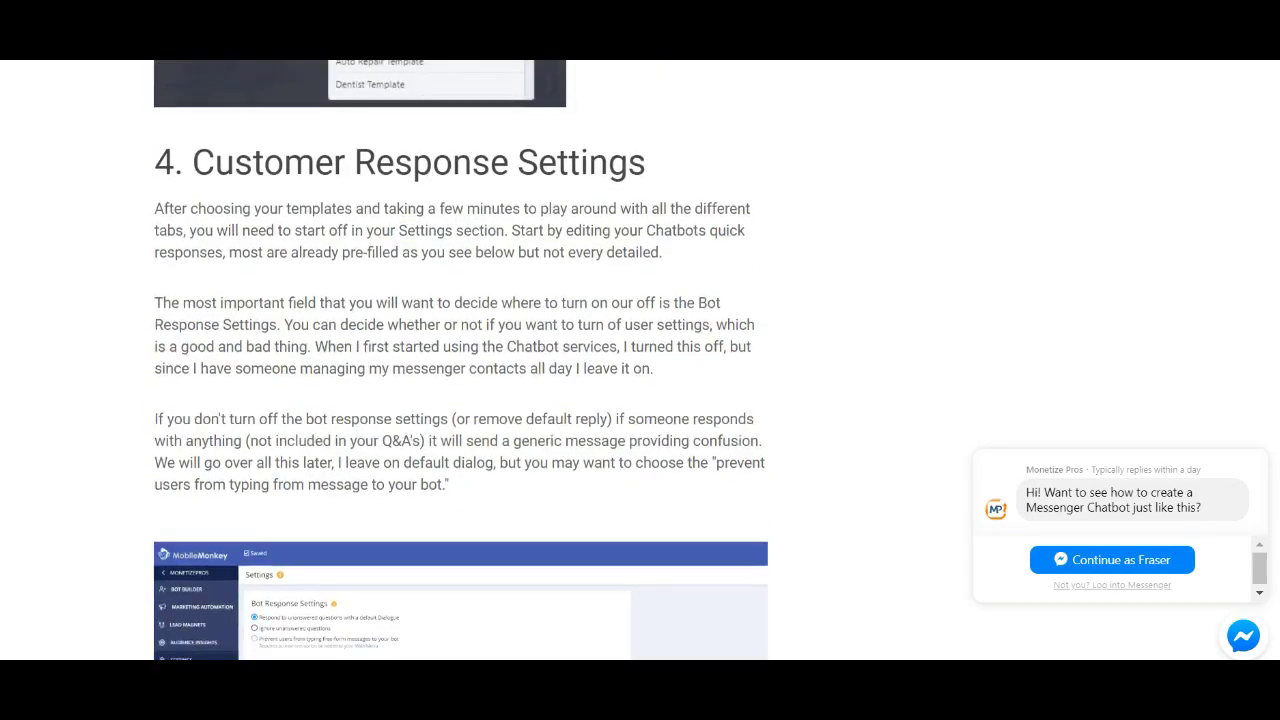
{"action": "scroll", "coordinate": [460, 360], "scroll_direction": "down", "scroll_amount": 4}
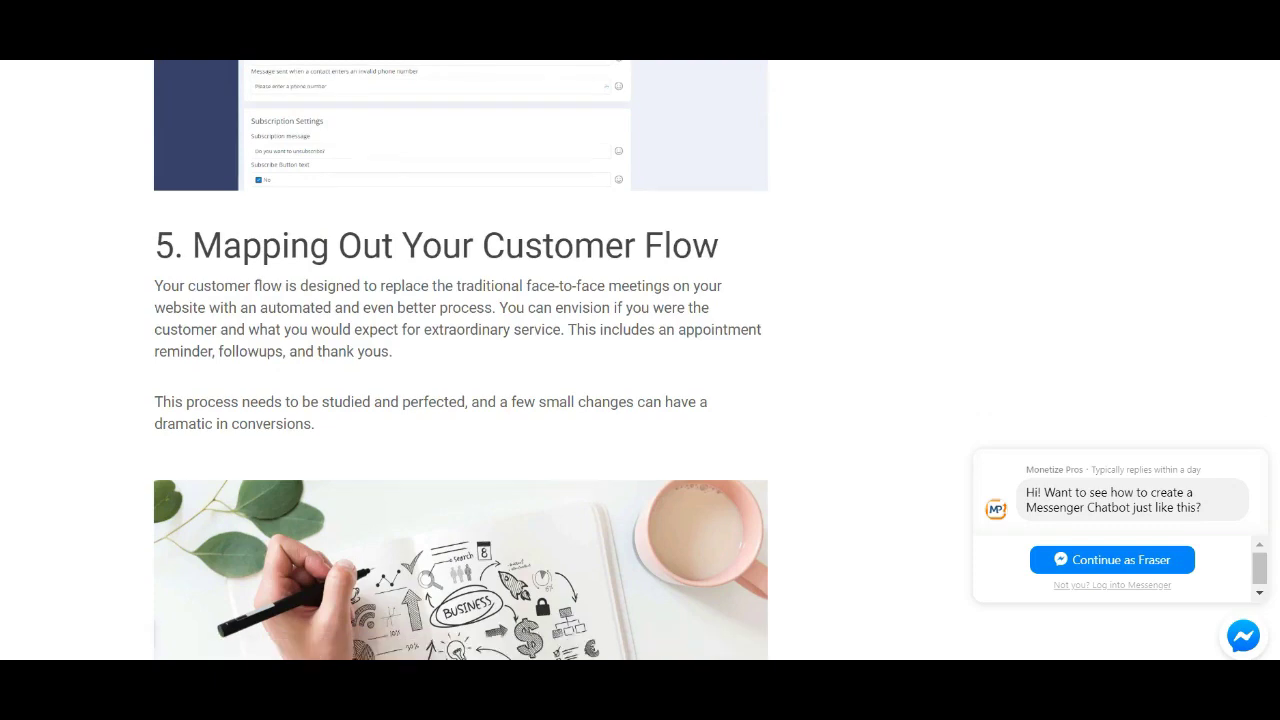
{"action": "scroll", "coordinate": [460, 360], "scroll_direction": "down", "scroll_amount": 4}
{"action": "scroll", "coordinate": [460, 360], "scroll_direction": "down", "scroll_amount": 5}
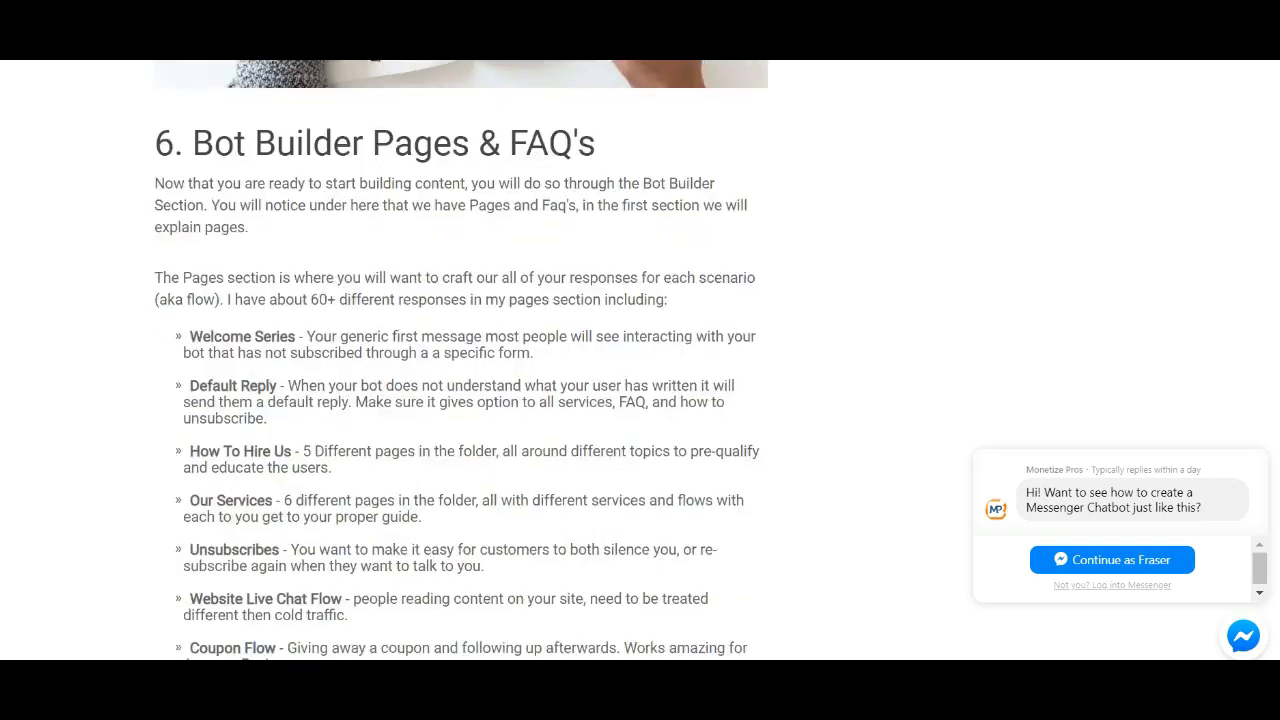
Step: Skim the rest of the numbered sections, from the Bot Builder responses and Q&A through Split Testing & Conversions
{"action": "scroll", "coordinate": [460, 360], "scroll_direction": "down", "scroll_amount": 10}
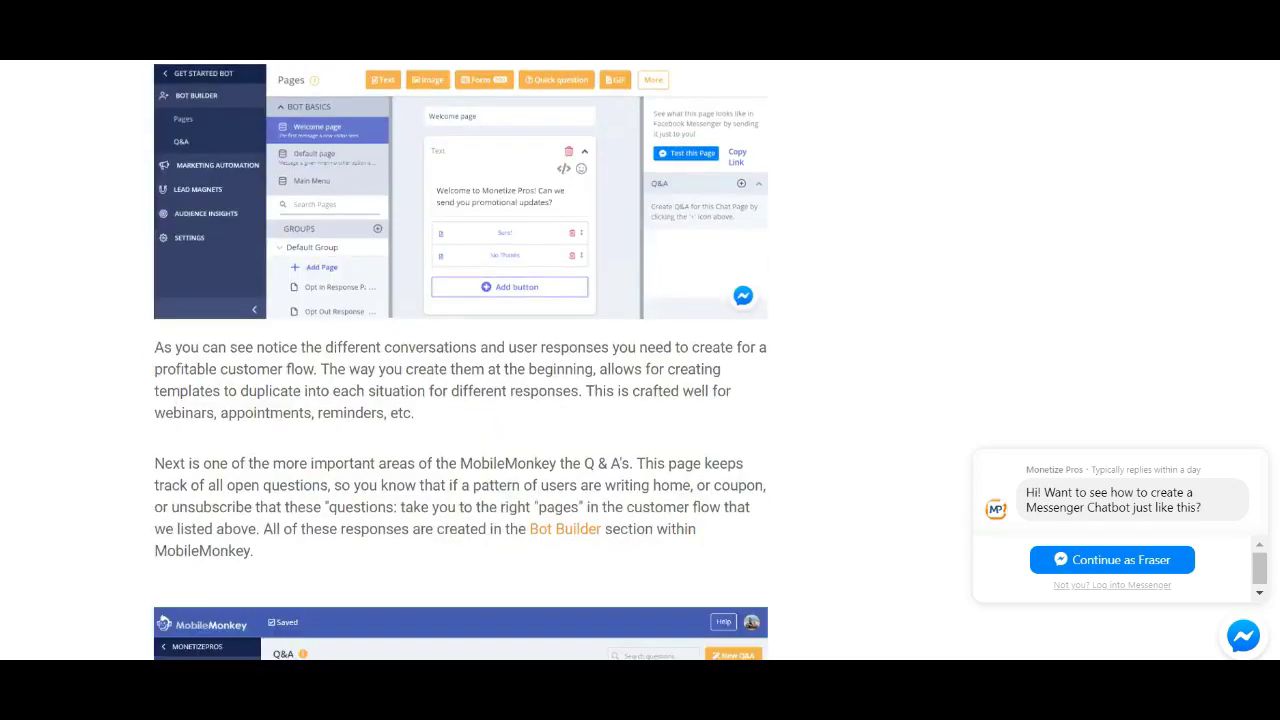
{"action": "scroll", "coordinate": [460, 360], "scroll_direction": "down", "scroll_amount": 6}
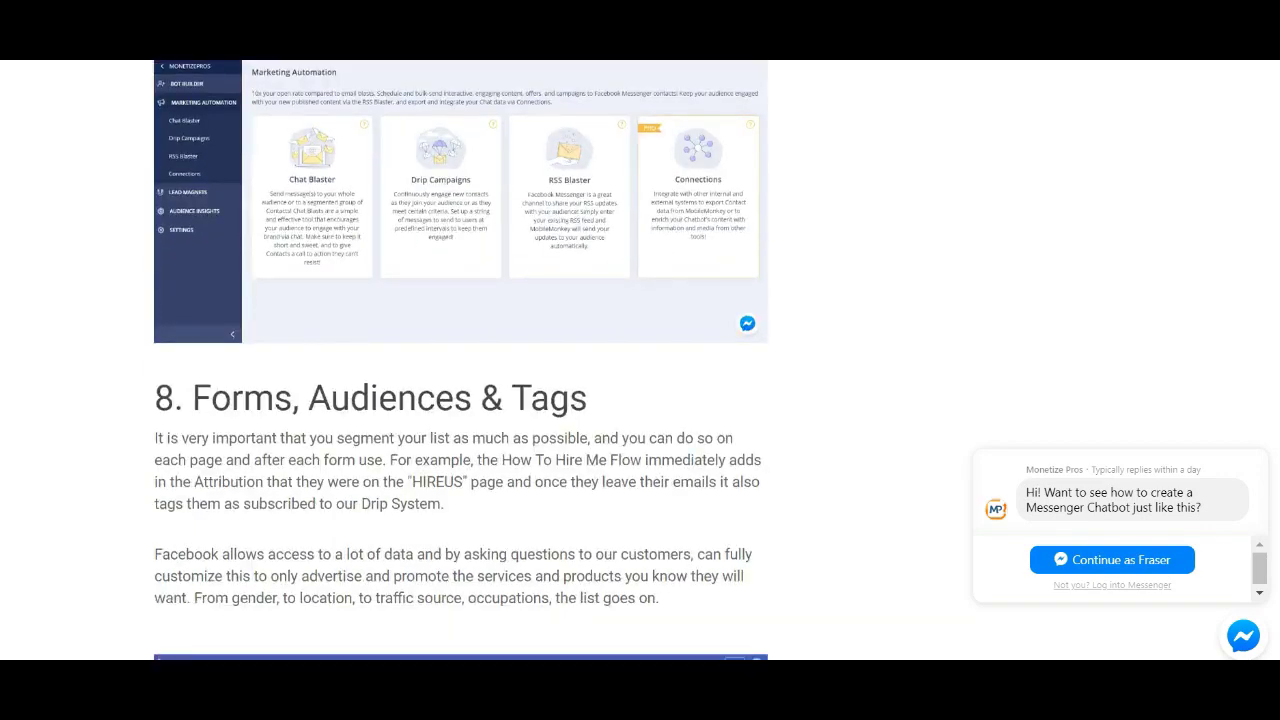
{"action": "scroll", "coordinate": [460, 360], "scroll_direction": "down", "scroll_amount": 6}
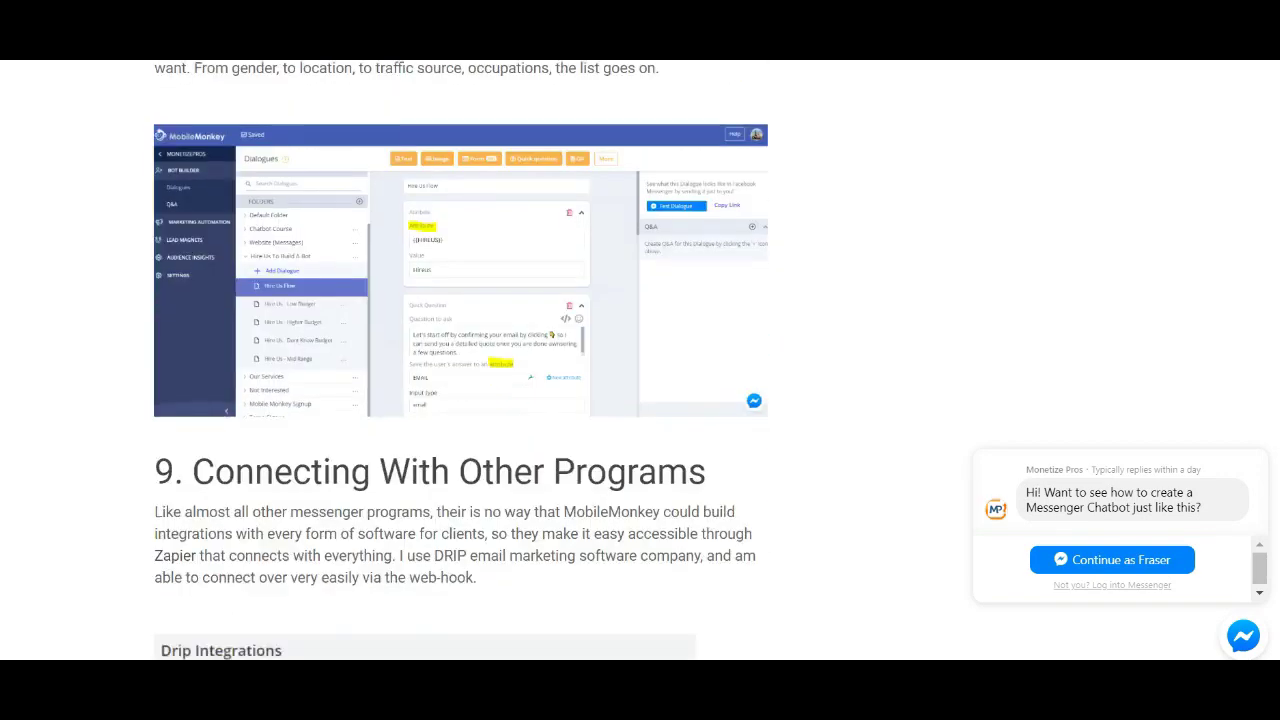
{"action": "scroll", "coordinate": [460, 360], "scroll_direction": "down", "scroll_amount": 5}
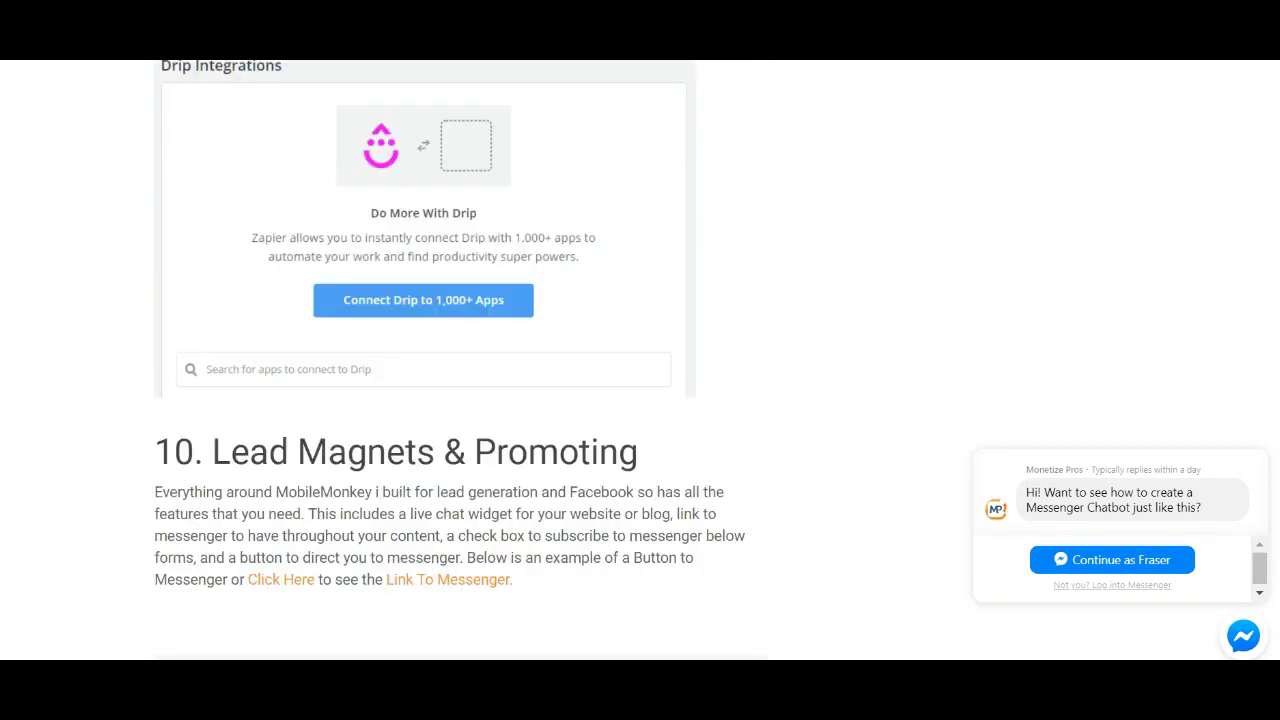
{"action": "scroll", "coordinate": [460, 360], "scroll_direction": "down", "scroll_amount": 6}
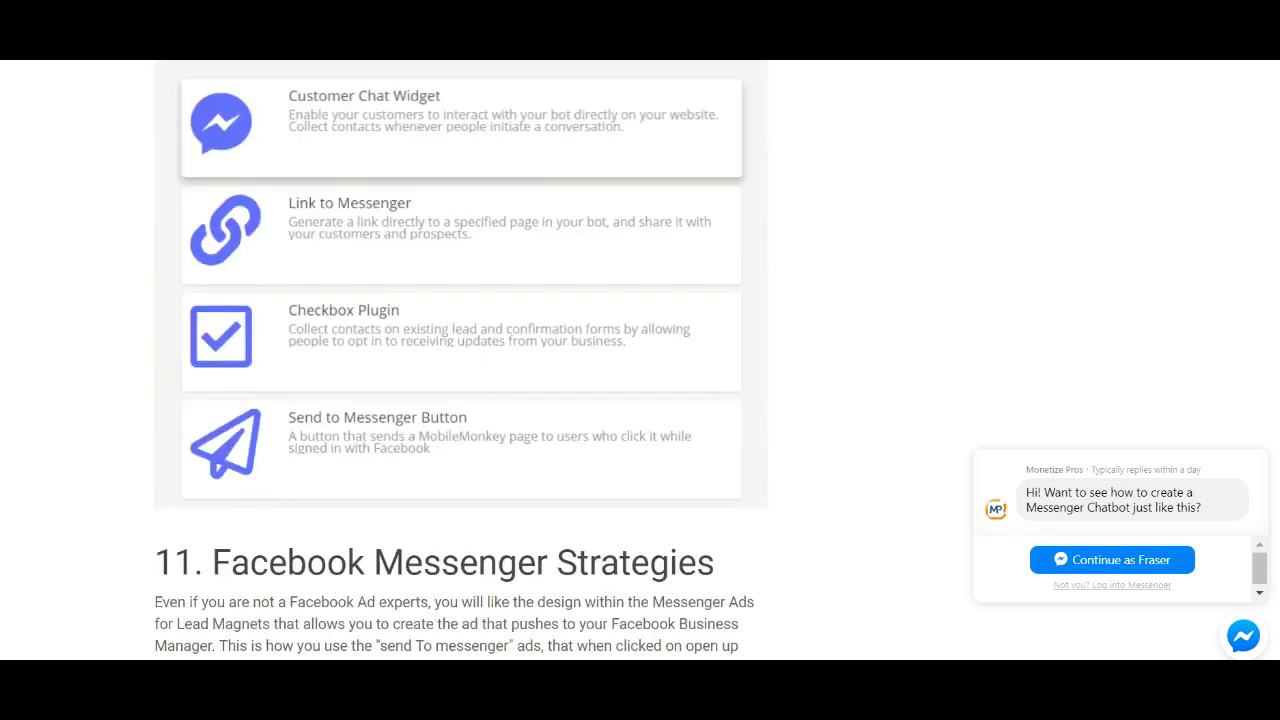
{"action": "scroll", "coordinate": [460, 360], "scroll_direction": "down", "scroll_amount": 5}
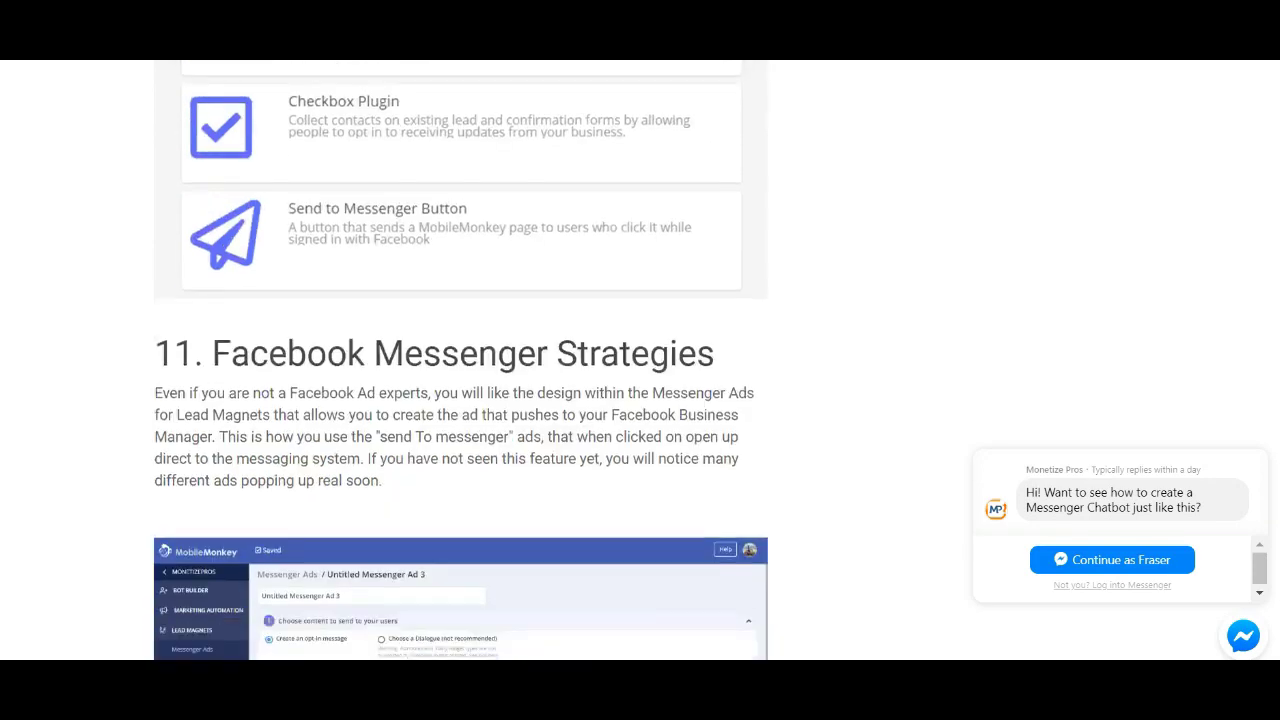
{"action": "scroll", "coordinate": [460, 360], "scroll_direction": "down", "scroll_amount": 6}
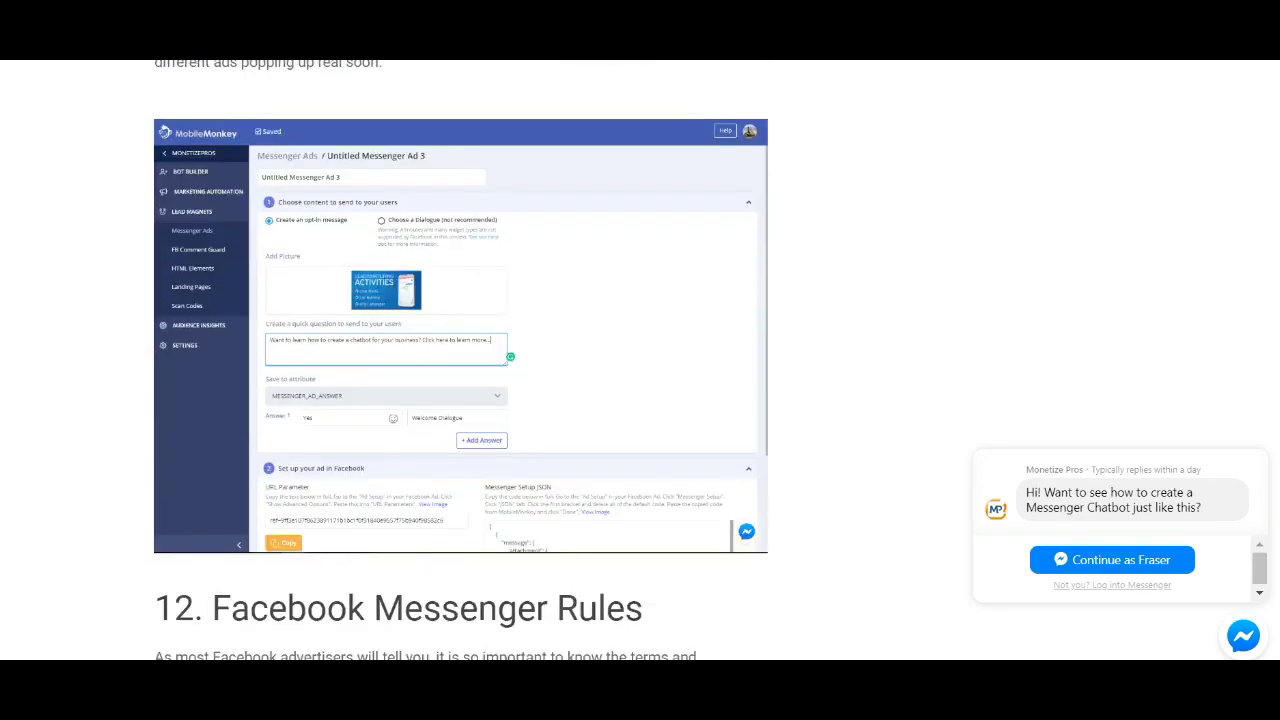
{"action": "scroll", "coordinate": [460, 360], "scroll_direction": "down", "scroll_amount": 7}
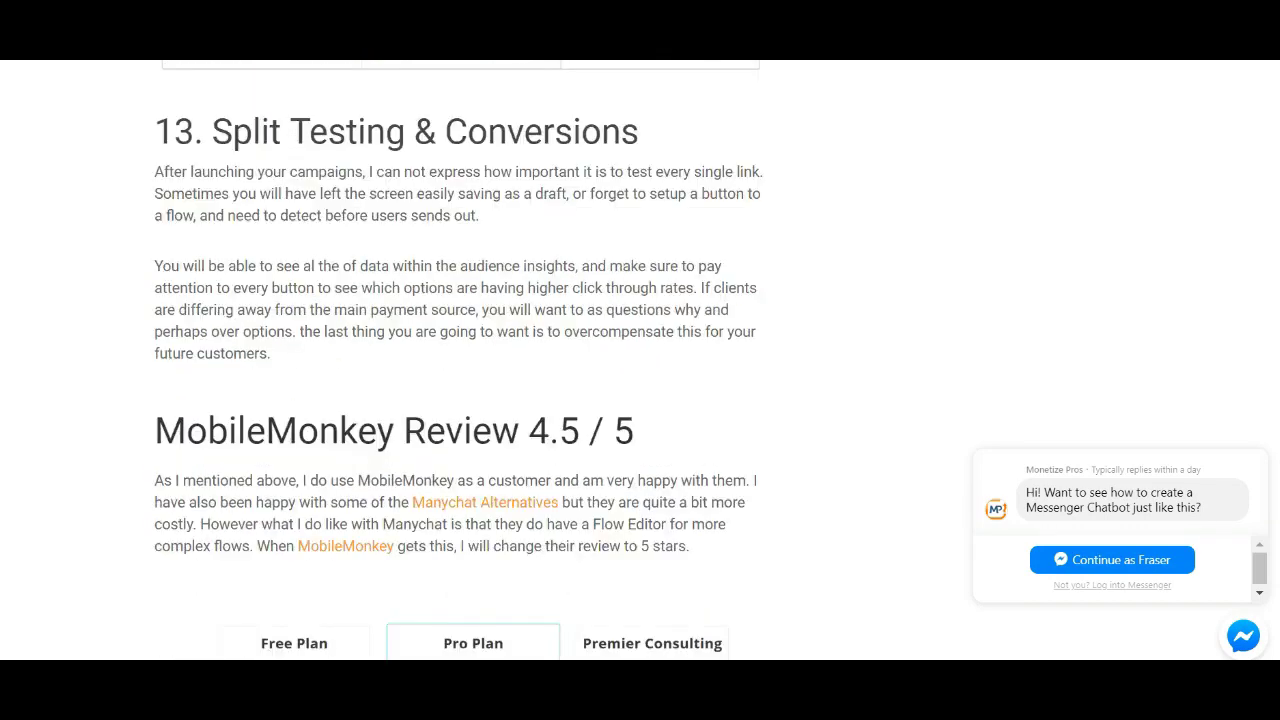
Step: Examine the MobileMonkey Review verdict, highlighting the words about the Flow Editor, and review the pricing plans and coupon paragraph
{"action": "scroll", "coordinate": [460, 360], "scroll_direction": "down", "scroll_amount": 3}
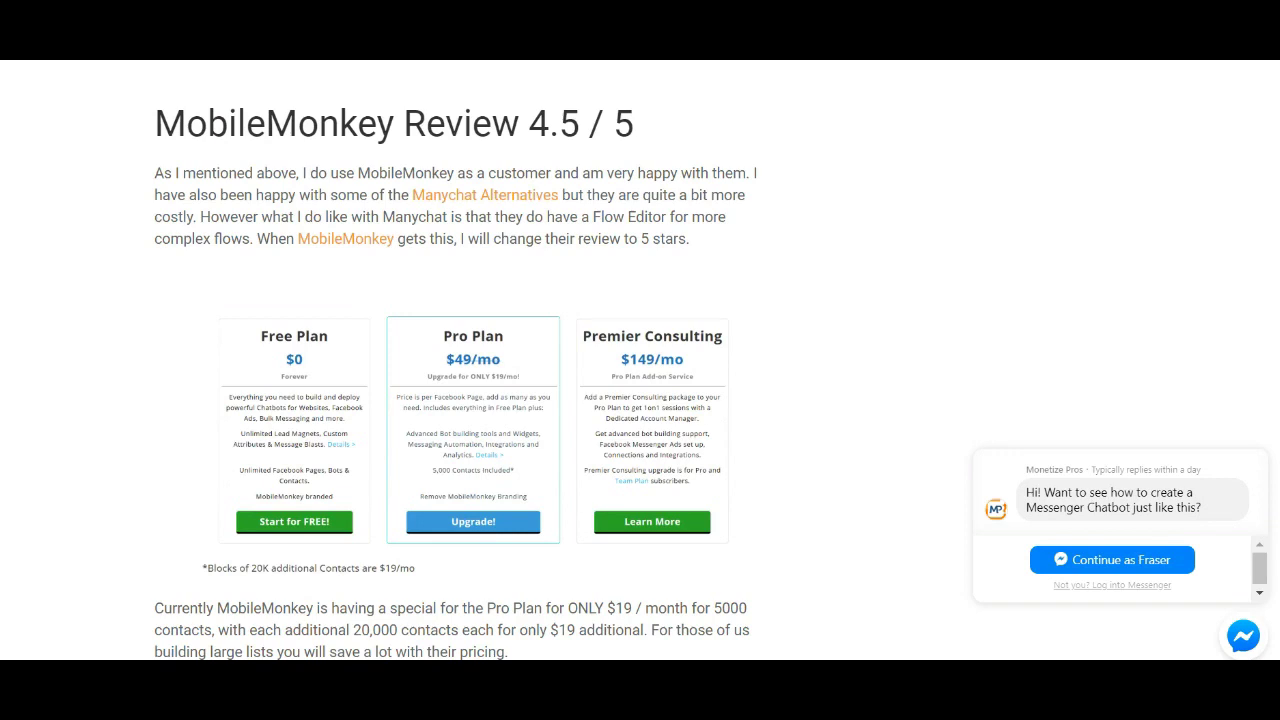
{"action": "left_click_drag", "start_coordinate": [726, 216], "coordinate": [593, 216]}
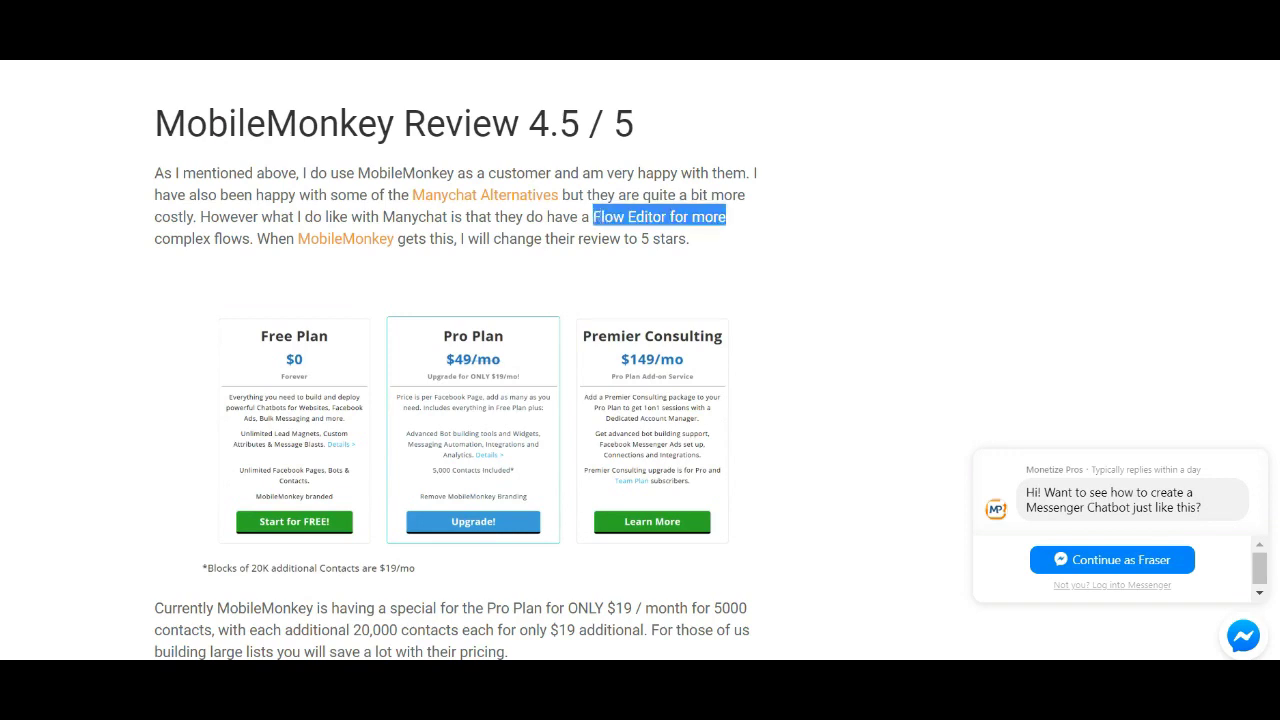
{"action": "left_click", "coordinate": [593, 216]}
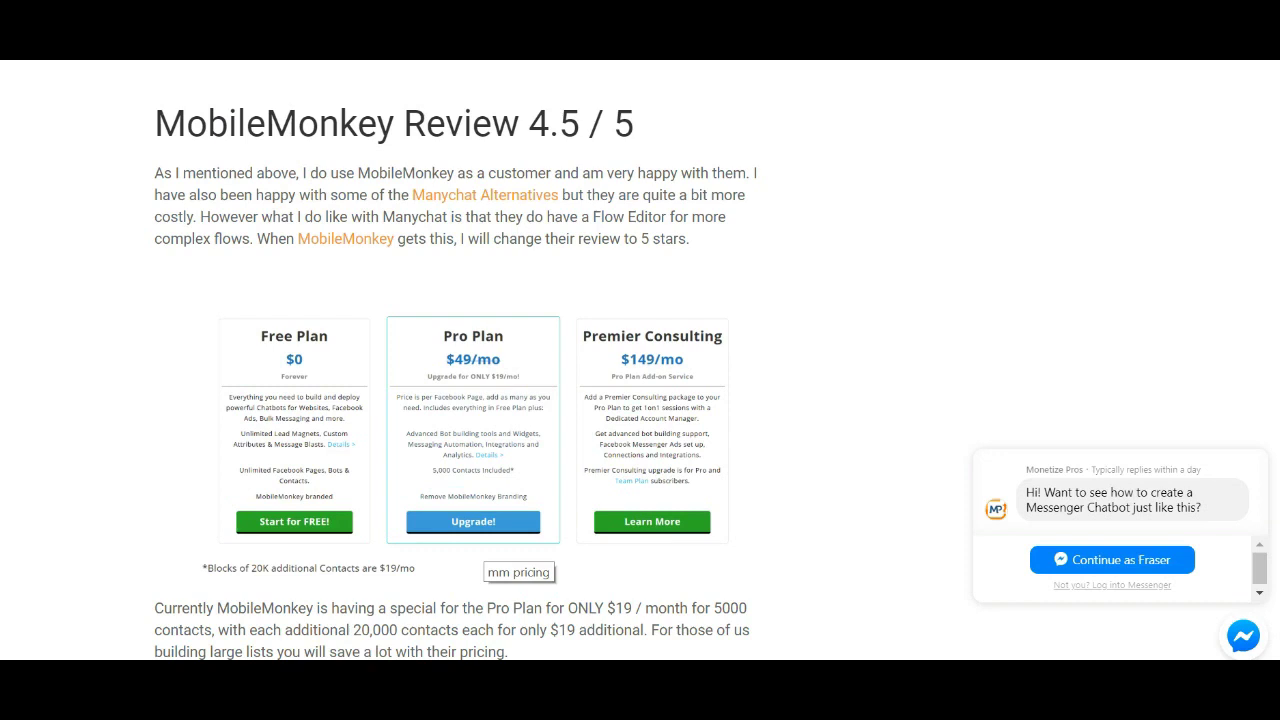
{"action": "scroll", "coordinate": [500, 560], "scroll_direction": "down", "scroll_amount": 1}
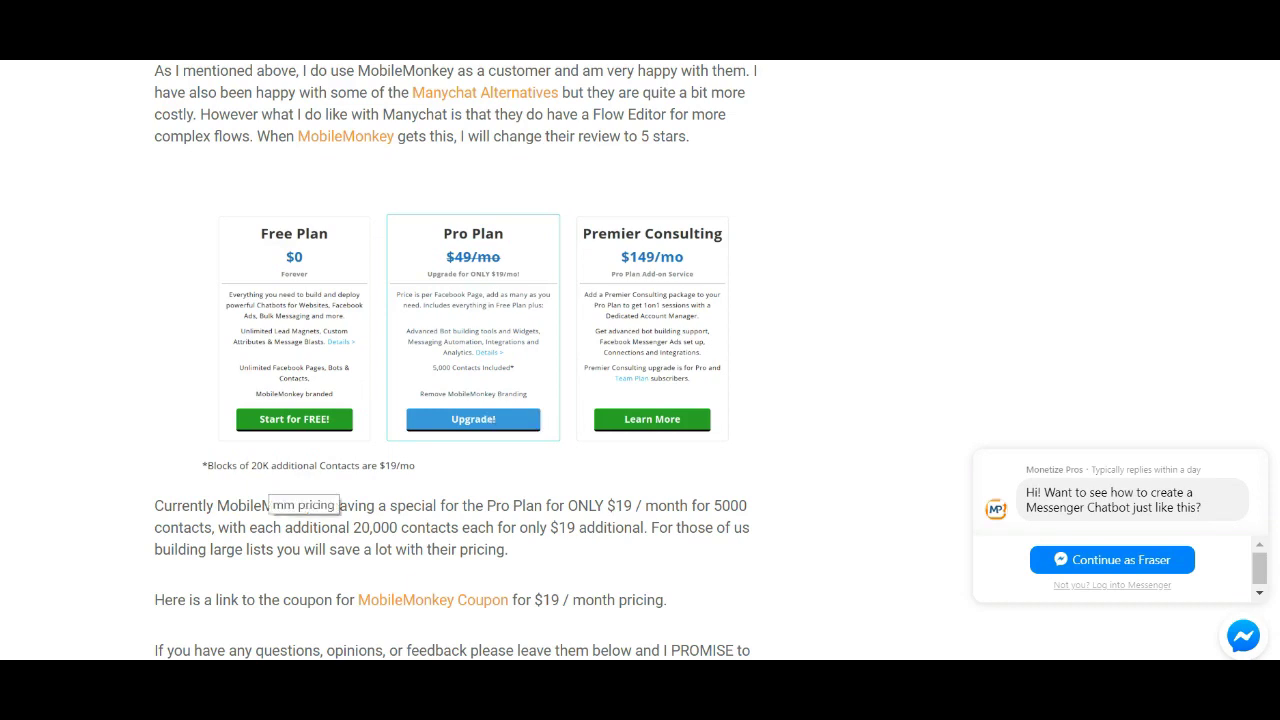
{"action": "scroll", "coordinate": [460, 360], "scroll_direction": "down", "scroll_amount": 2}
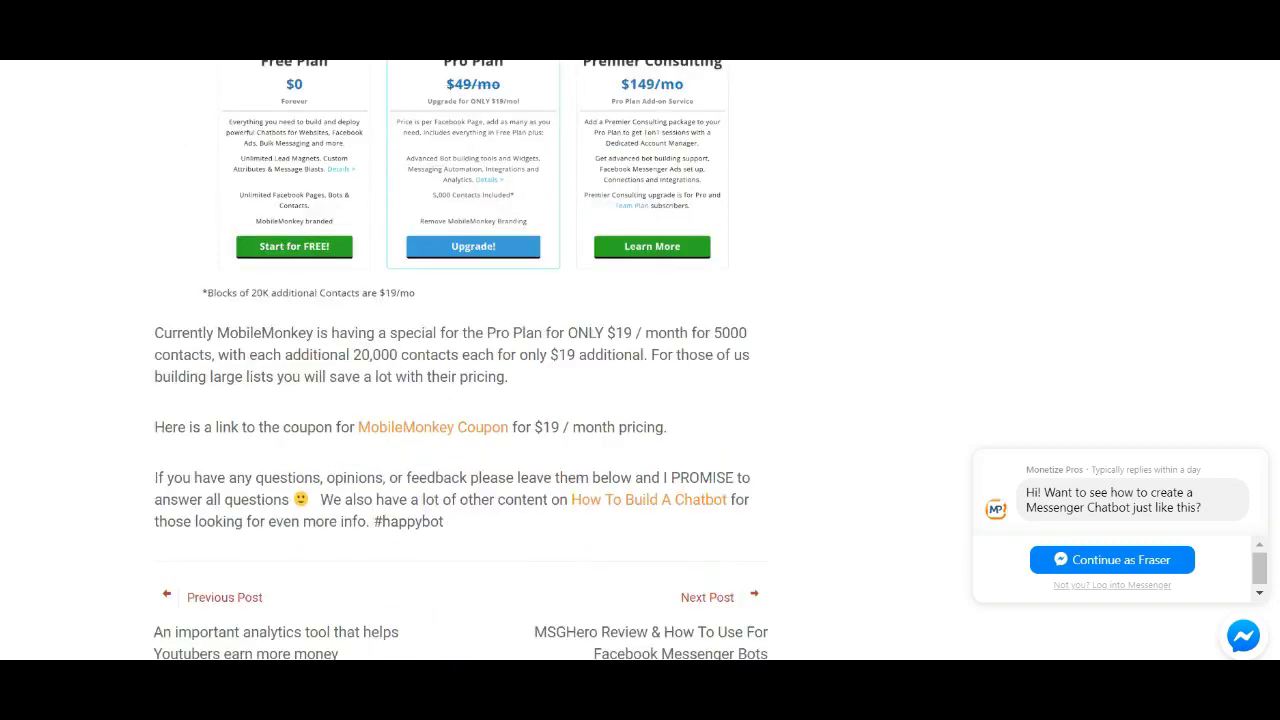
{"action": "scroll", "coordinate": [460, 360], "scroll_direction": "down", "scroll_amount": 1}
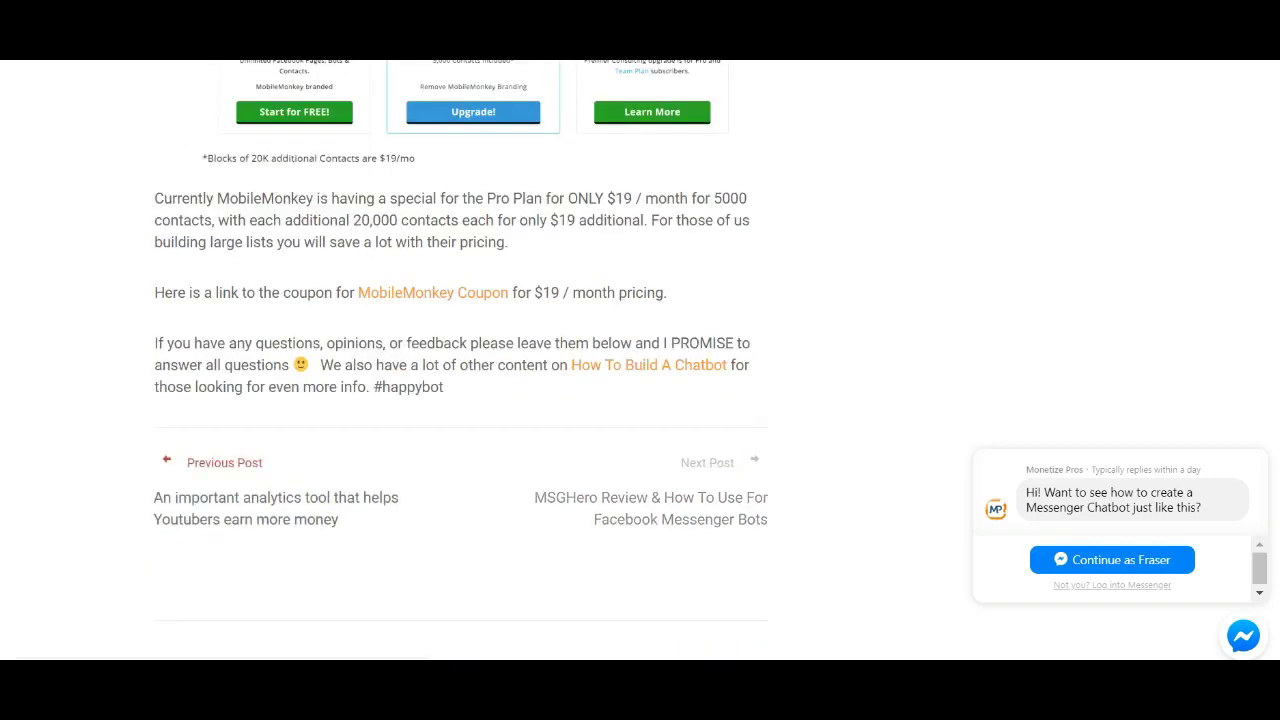
Step: Go back to the beginning of the article and read its introduction and the MobileMonkey Review For Messenger section
{"action": "scroll", "coordinate": [460, 360], "scroll_direction": "up", "scroll_amount": 20}
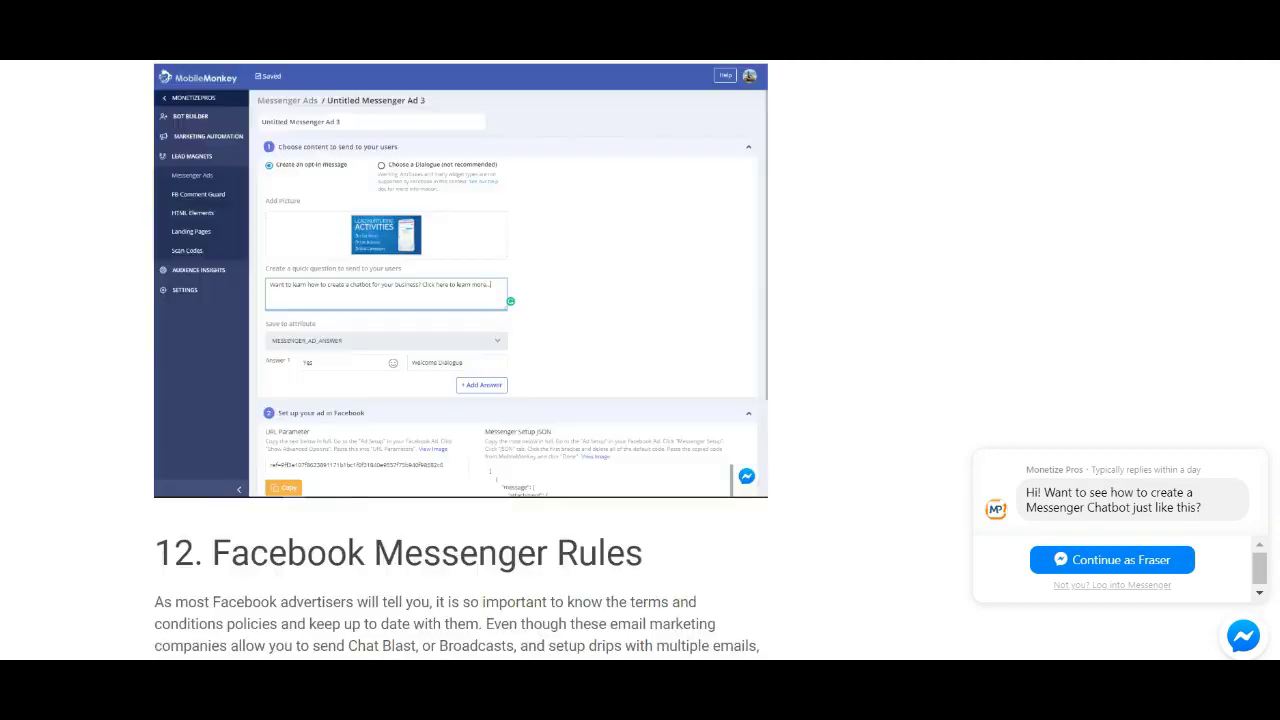
{"action": "scroll", "coordinate": [460, 360], "scroll_direction": "up", "scroll_amount": 4}
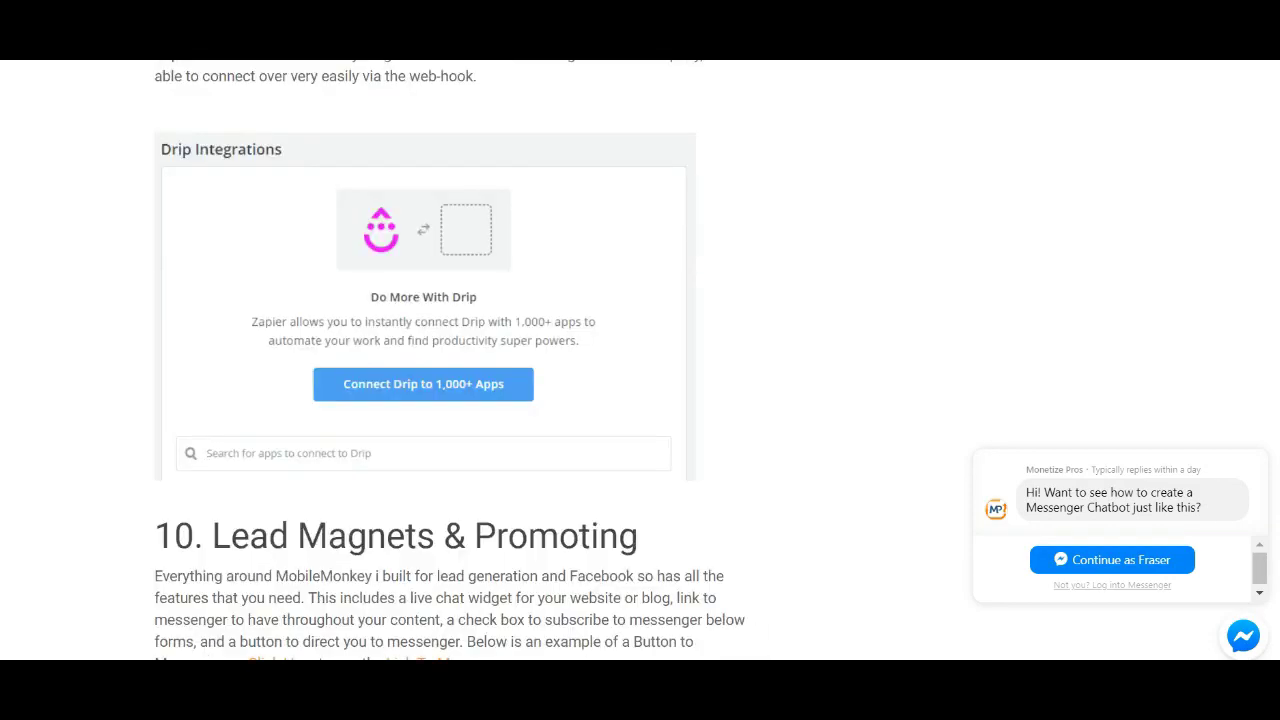
{"action": "scroll", "coordinate": [460, 360], "scroll_direction": "up", "scroll_amount": 20}
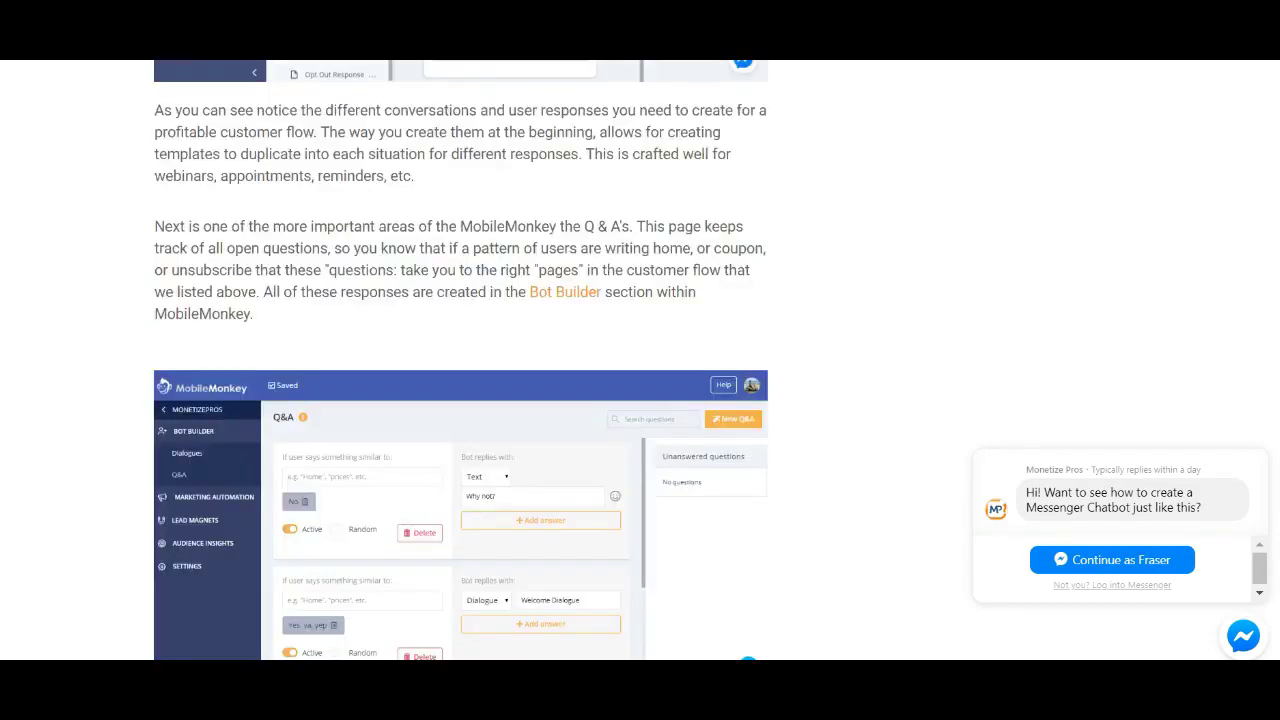
{"action": "scroll", "coordinate": [460, 360], "scroll_direction": "up", "scroll_amount": 20}
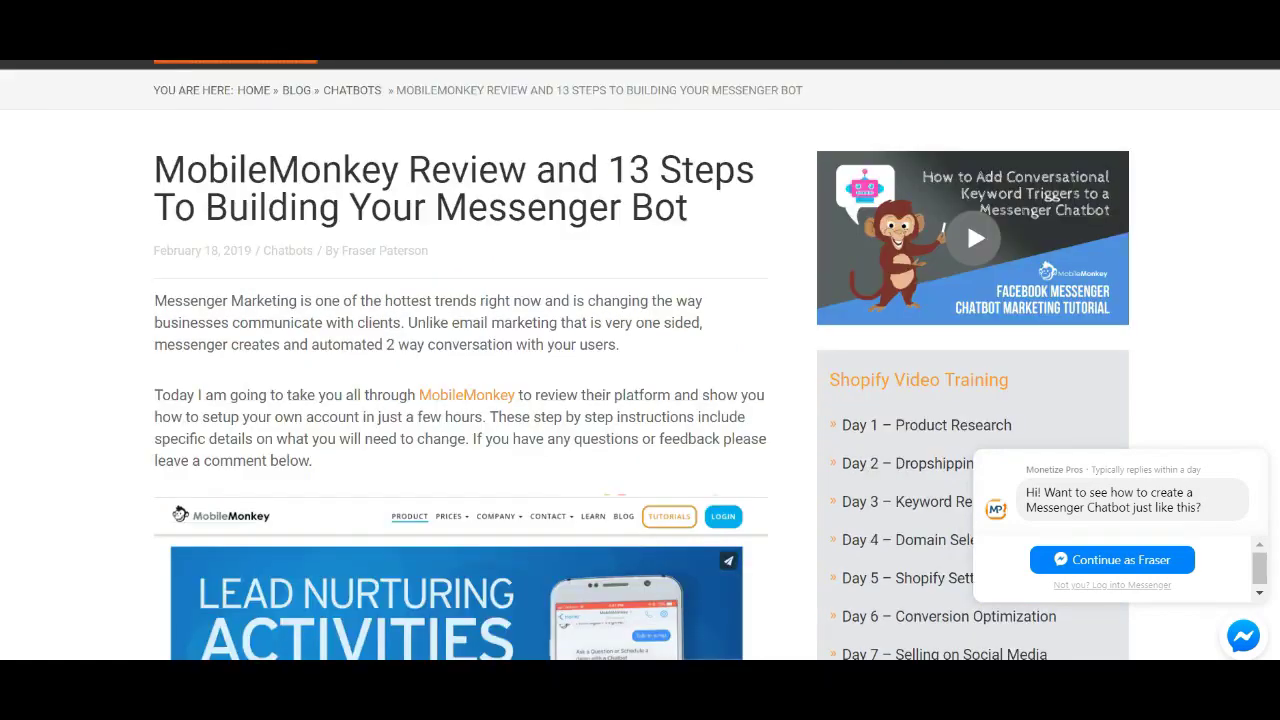
{"action": "scroll", "coordinate": [966, 261], "scroll_direction": "up", "scroll_amount": 1}
{"action": "scroll", "coordinate": [966, 261], "scroll_direction": "down", "scroll_amount": 3}
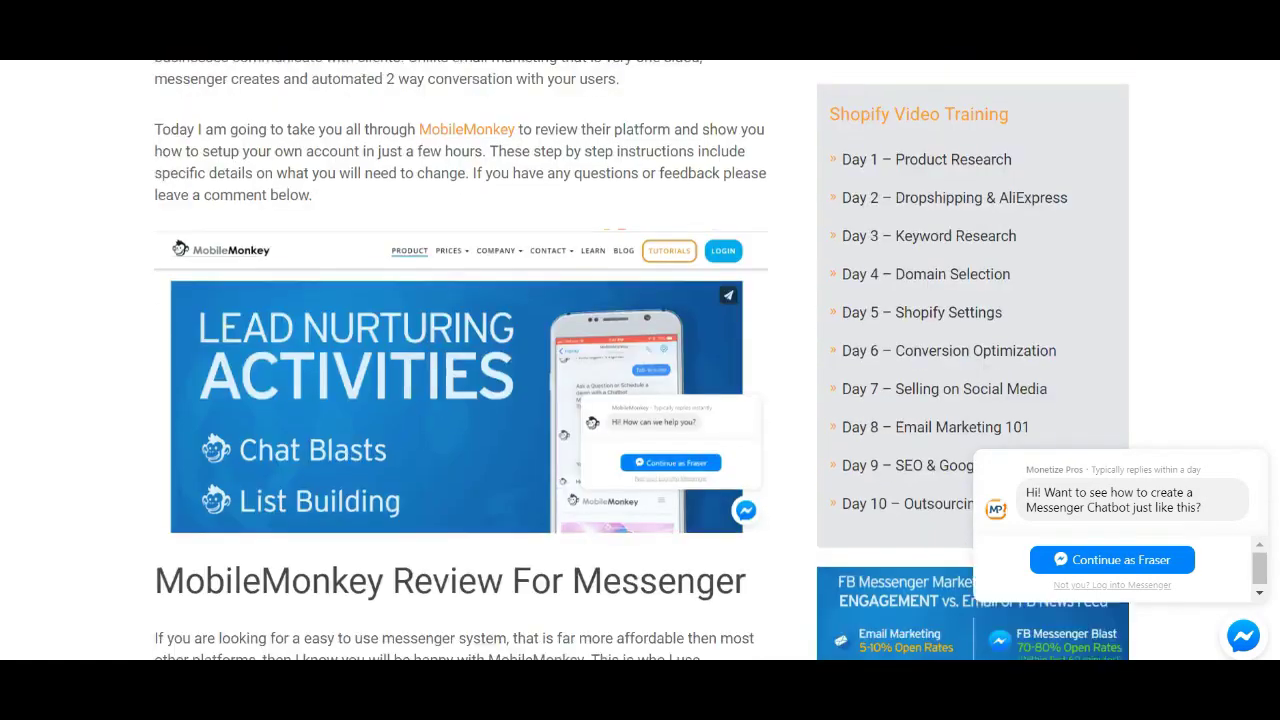
{"action": "scroll", "coordinate": [642, 360], "scroll_direction": "down", "scroll_amount": 3}
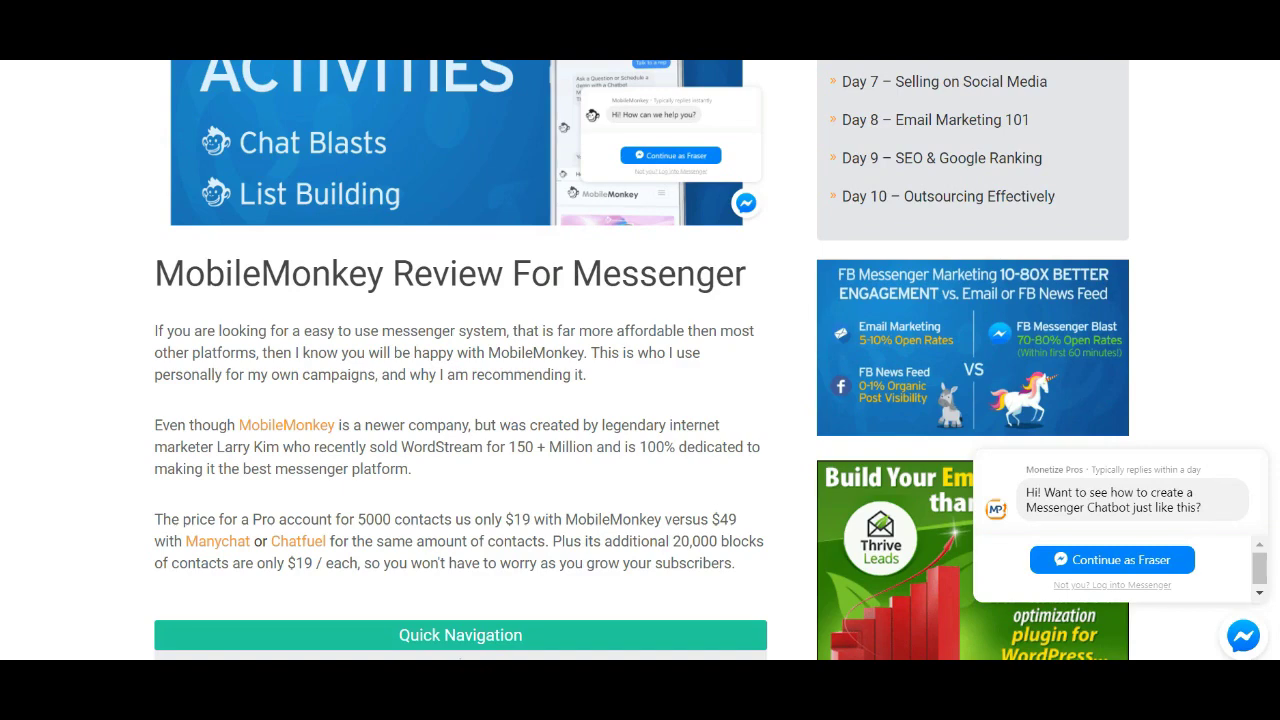
Step: Switch to the MobileMonkey homepage and look over its testimonials, marketing features and sign-up banner
{"action": "scroll", "coordinate": [460, 400], "scroll_direction": "down", "scroll_amount": 3}
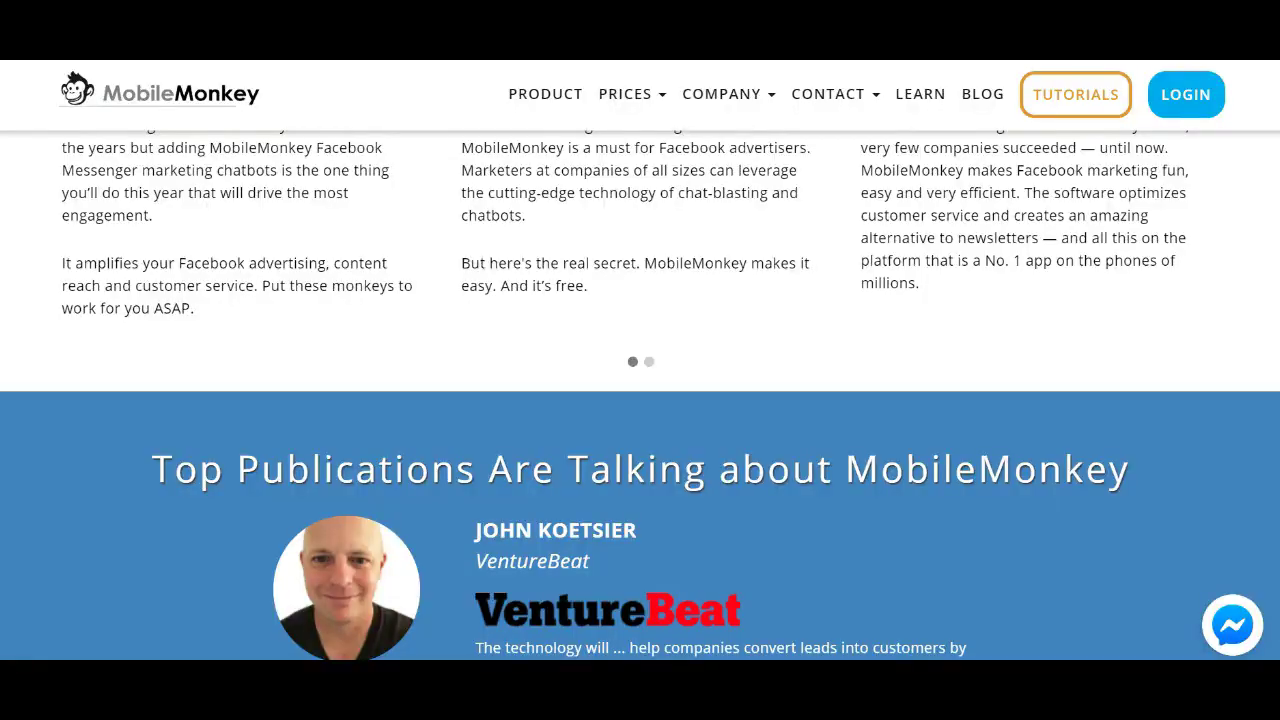
{"action": "scroll", "coordinate": [640, 395], "scroll_direction": "up", "scroll_amount": 15}
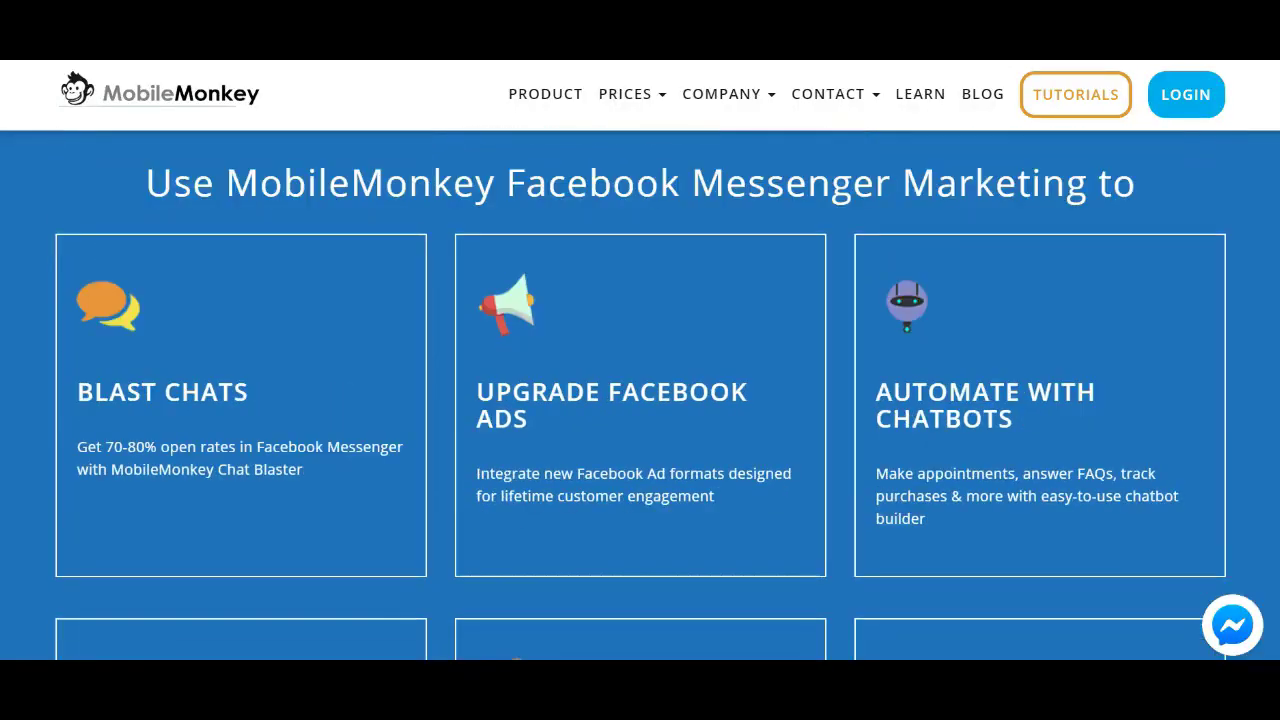
{"action": "scroll", "coordinate": [640, 395], "scroll_direction": "up", "scroll_amount": 15}
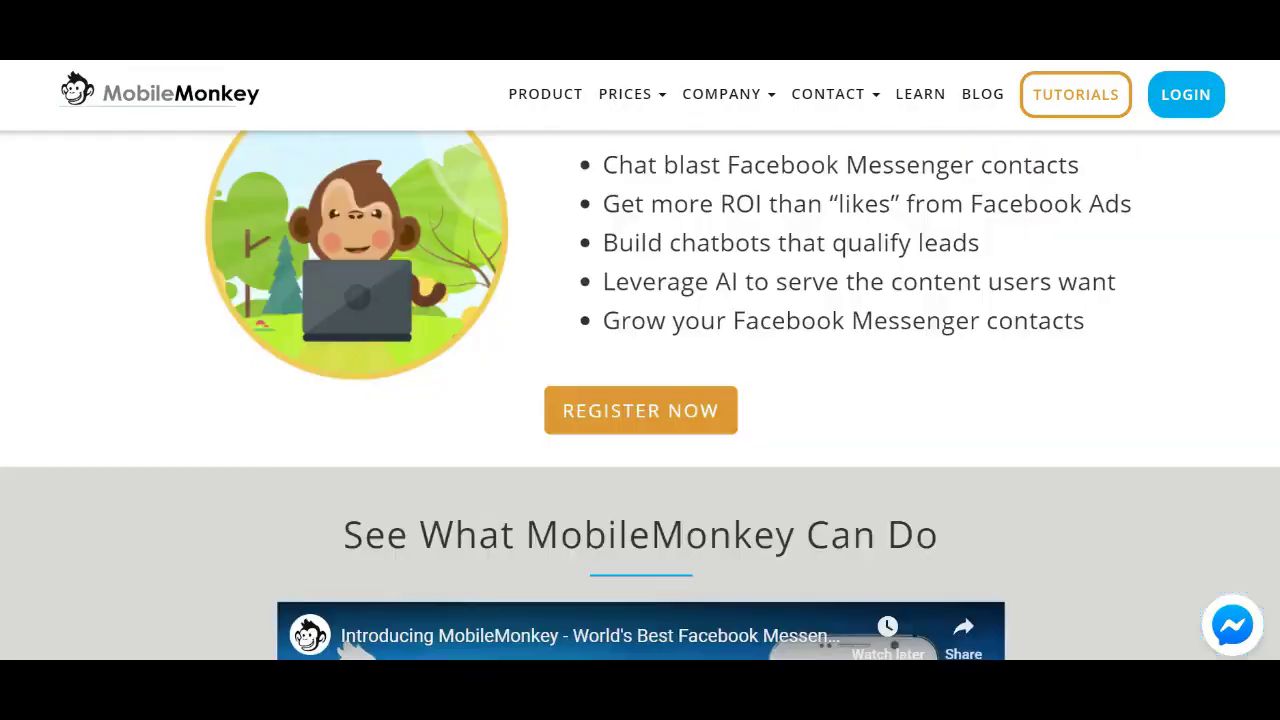
{"action": "scroll", "coordinate": [640, 395], "scroll_direction": "up", "scroll_amount": 1}
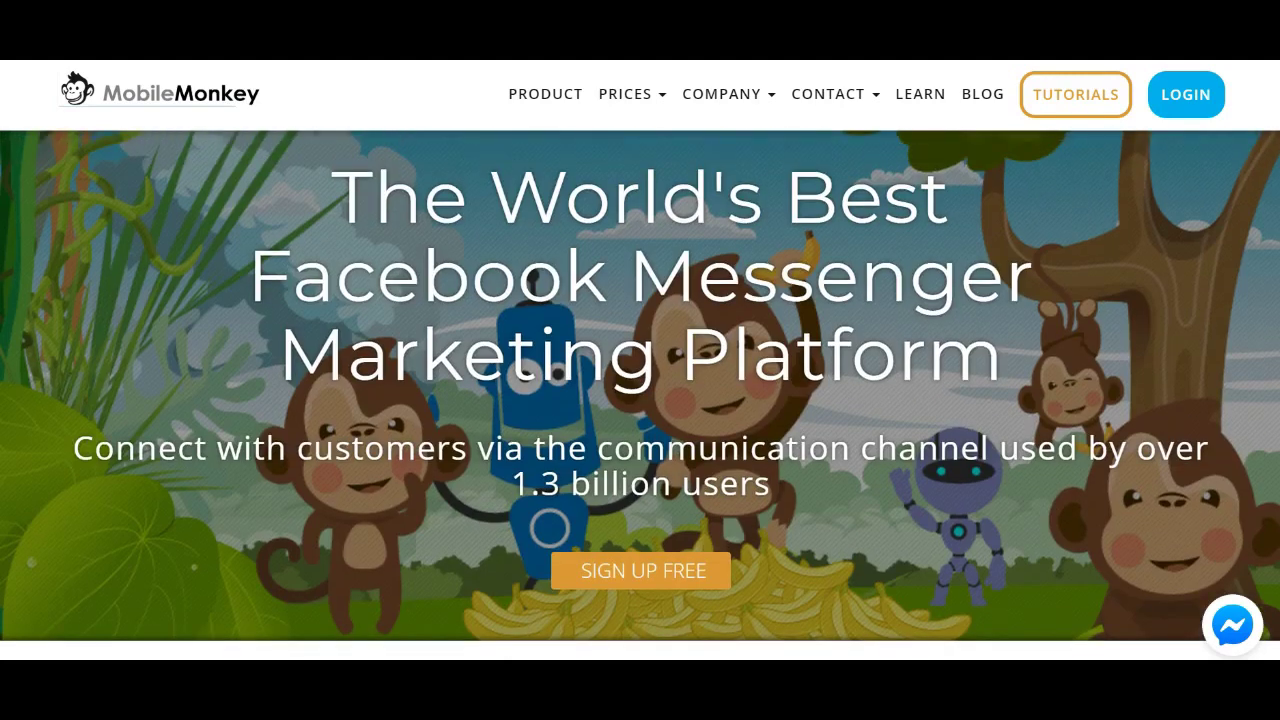